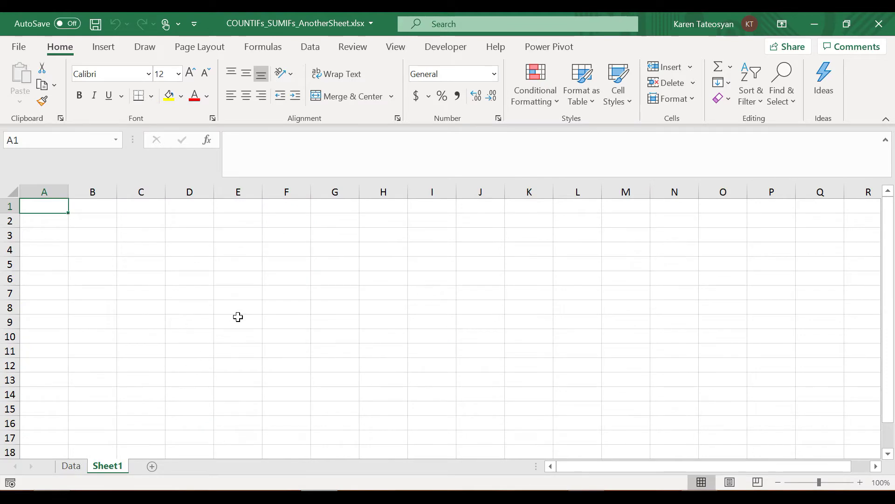
- Copy the whole cust_country column from the Data sheet into column A of Sheet1
{"action": "left_click", "coordinate": [72, 466]}
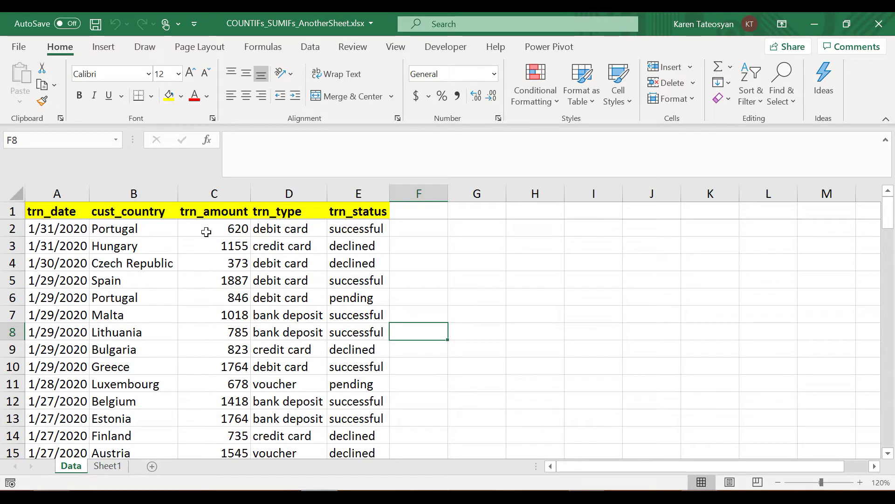
{"action": "left_click", "coordinate": [133, 194]}
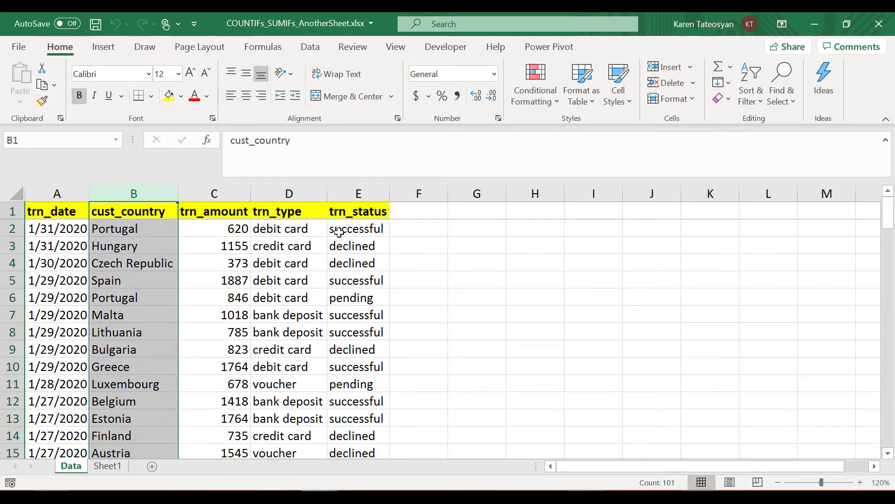
{"action": "left_click", "coordinate": [359, 242]}
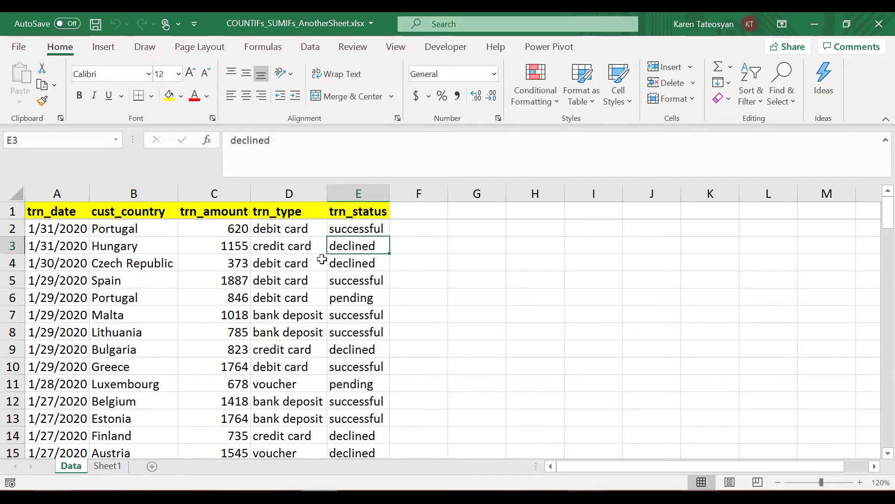
{"action": "left_click", "coordinate": [148, 283]}
{"action": "left_click", "coordinate": [151, 192]}
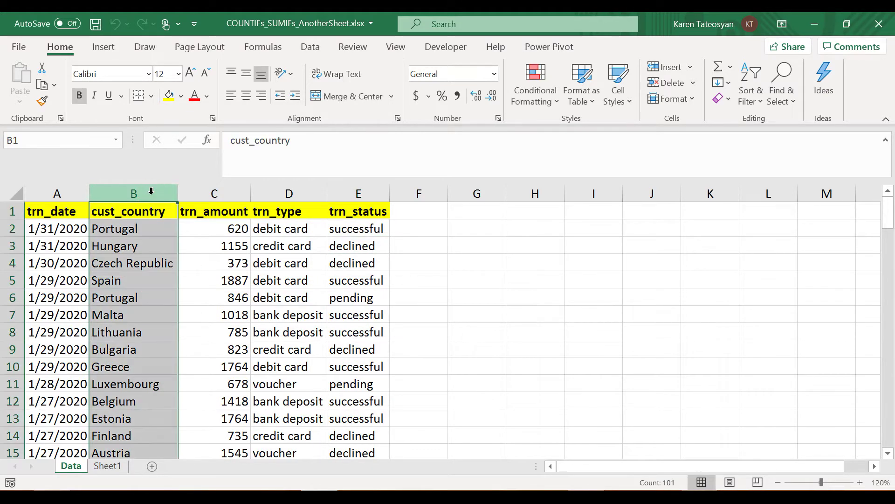
{"action": "key", "text": "ctrl+c"}
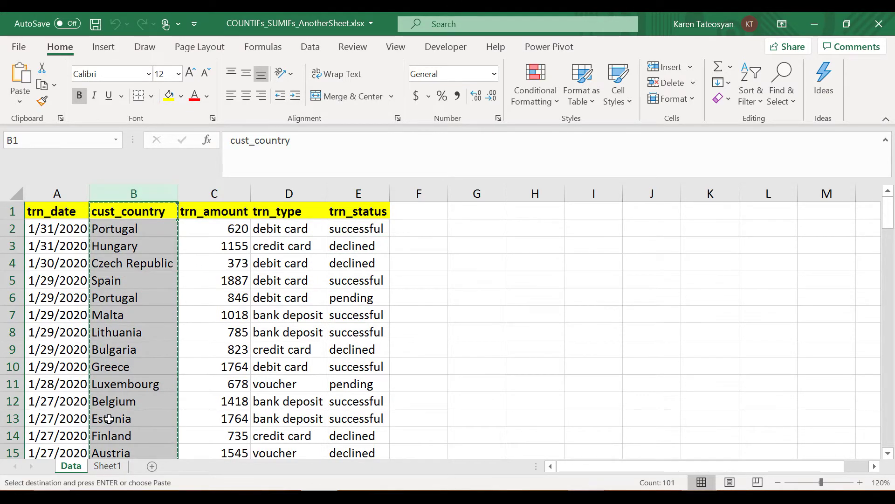
{"action": "left_click", "coordinate": [109, 465]}
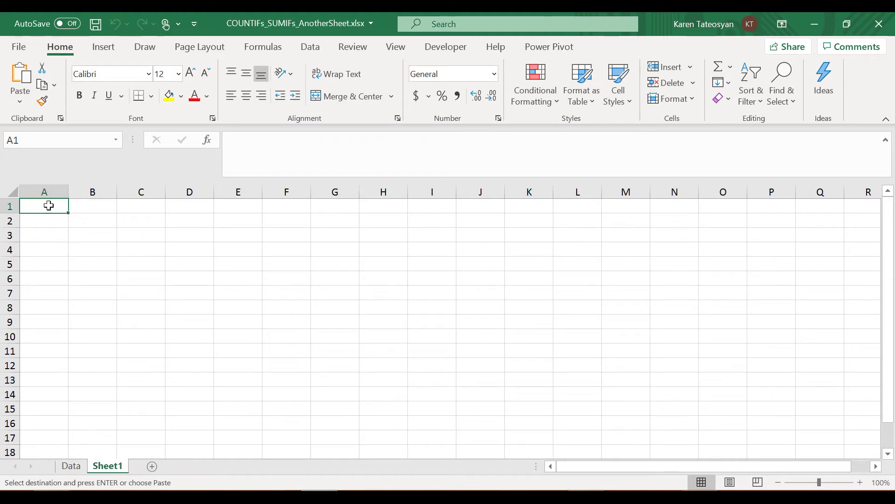
{"action": "key", "text": "ctrl+v"}
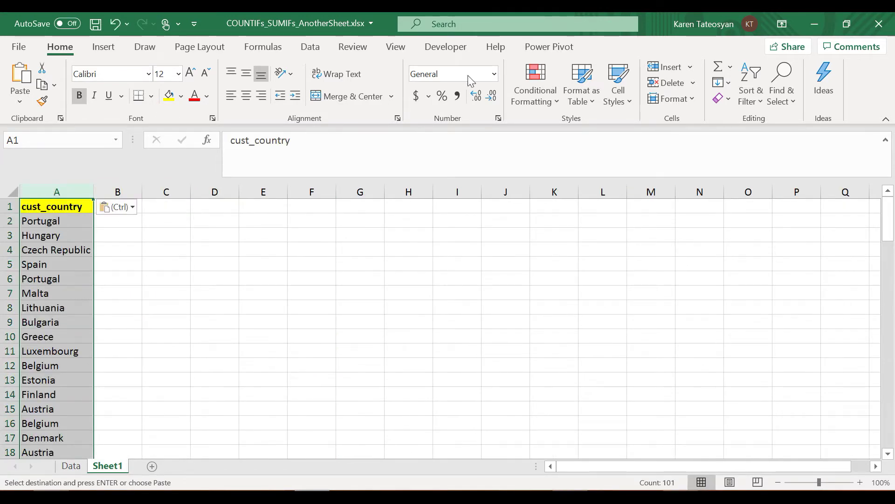
- Remove the duplicate countries from the cust_country column on Sheet1
{"action": "left_click", "coordinate": [310, 48]}
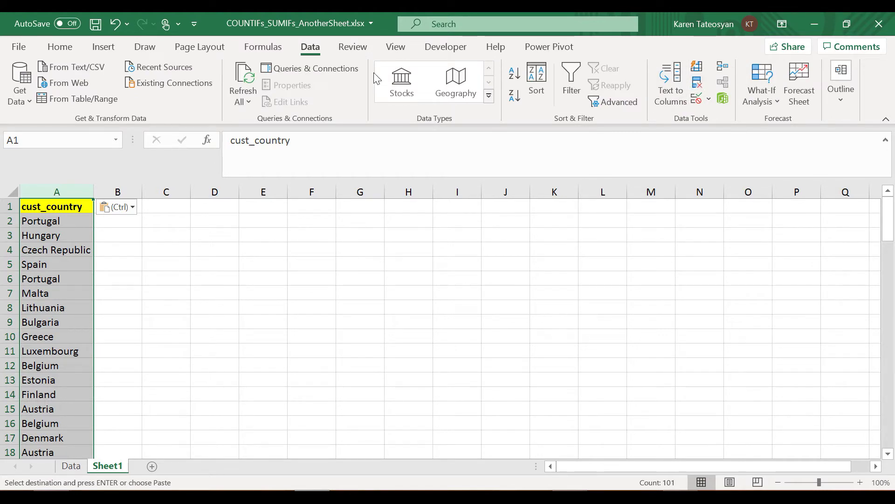
{"action": "left_click", "coordinate": [697, 87]}
{"action": "left_click", "coordinate": [577, 355]}
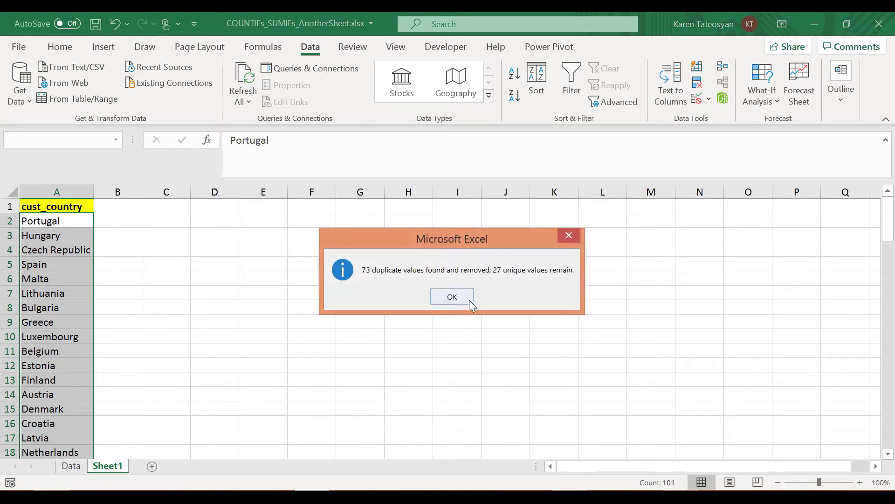
{"action": "left_click", "coordinate": [455, 296]}
{"action": "left_click", "coordinate": [243, 279]}
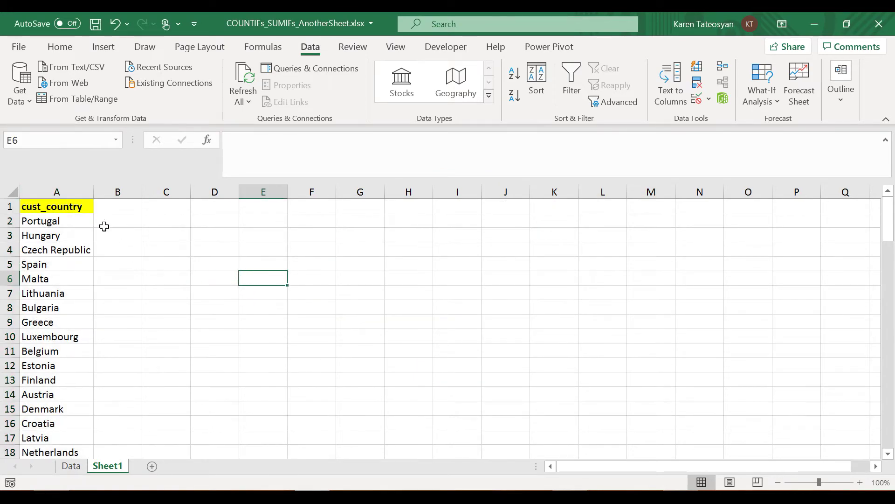
- Enter the headers "number of succ trns" in B1 and "sum of succ trns" in C1, fitting column B's width to its header
{"action": "left_click", "coordinate": [120, 206]}
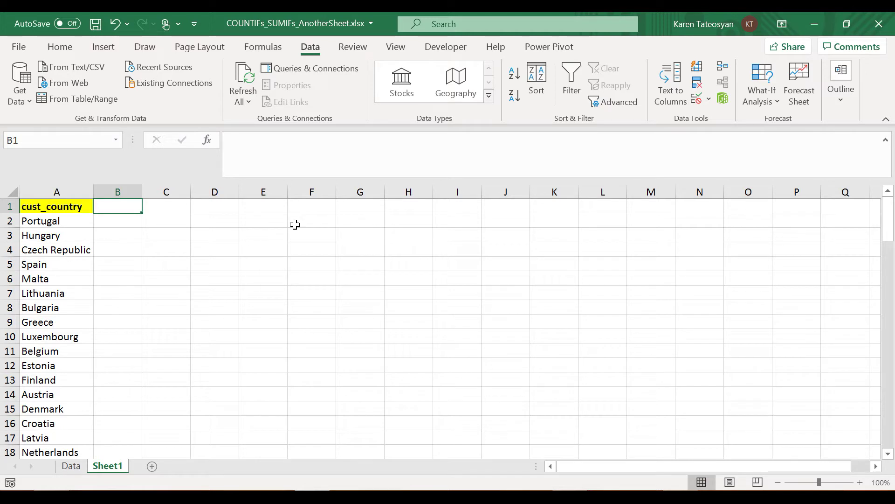
{"action": "type", "text": "number of succ trns"}
{"action": "key", "text": "Tab"}
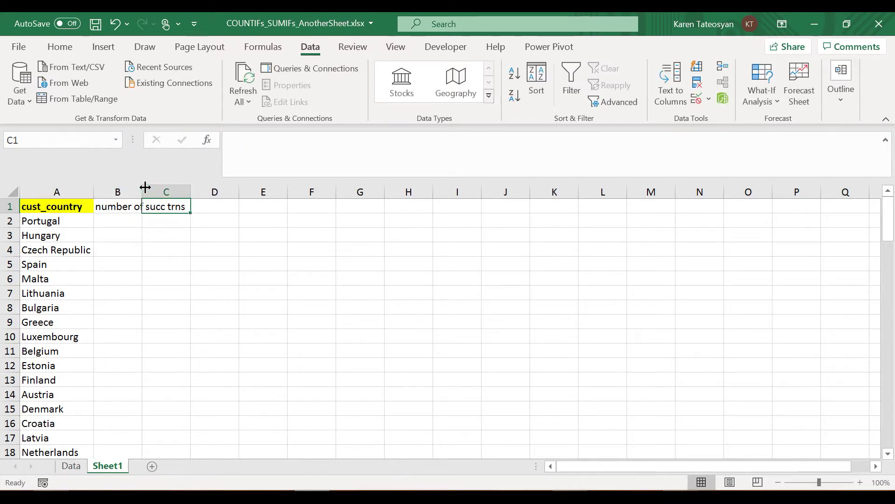
{"action": "double_click", "coordinate": [141, 190]}
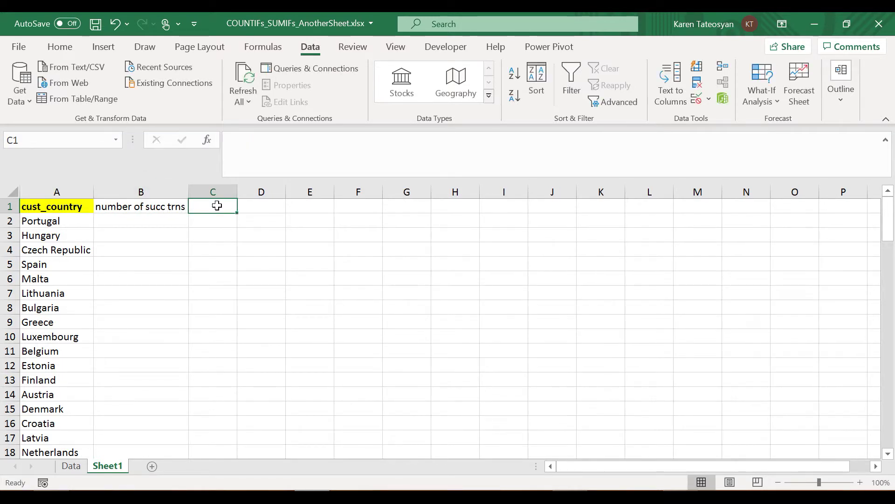
{"action": "type", "text": "sum of su"}
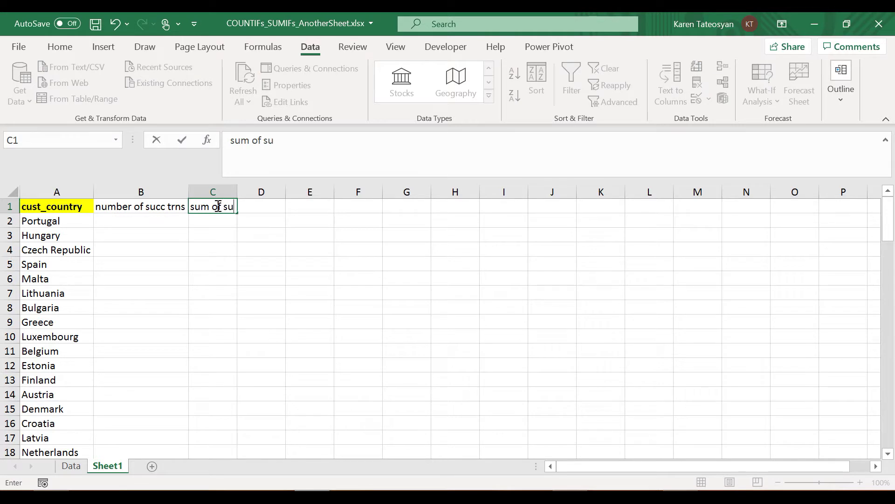
{"action": "type", "text": "cc trns"}
{"action": "left_click", "coordinate": [186, 217]}
- Copy the cust_country header's formatting onto B1:C1 and fit column C's width to its header
{"action": "left_click", "coordinate": [76, 206]}
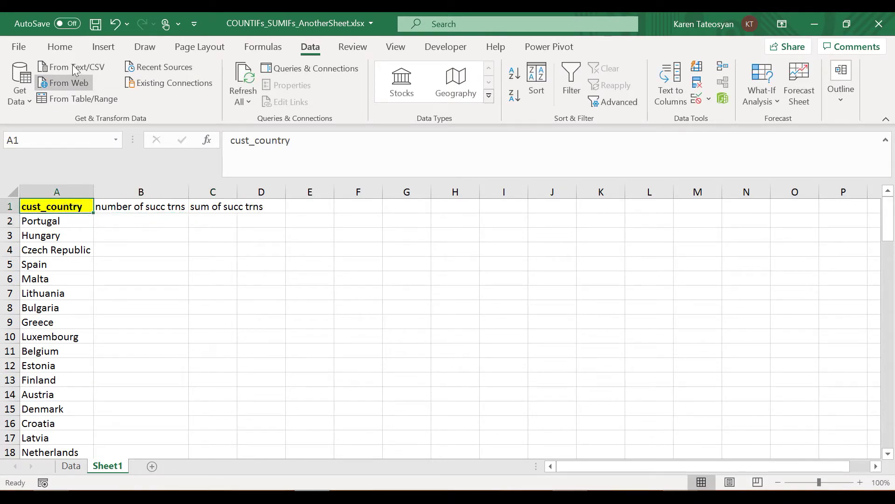
{"action": "left_click", "coordinate": [60, 47]}
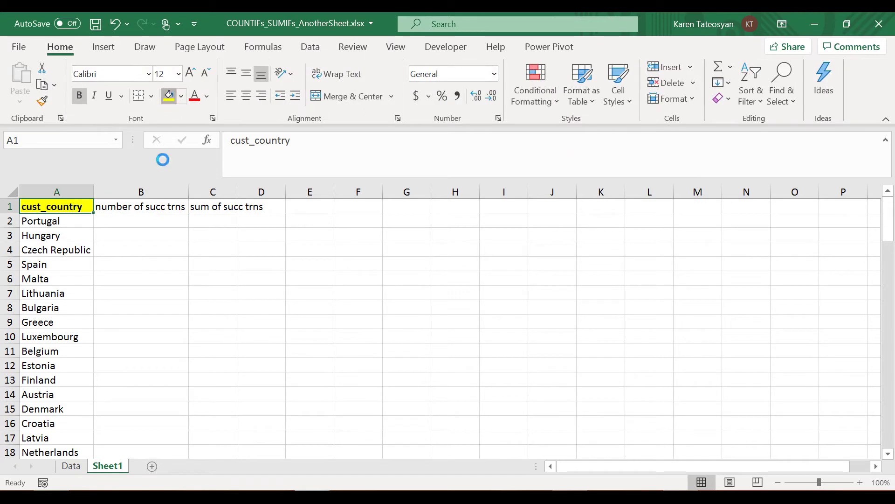
{"action": "left_click_drag", "start_coordinate": [124, 206], "coordinate": [207, 206]}
{"action": "left_click", "coordinate": [233, 218]}
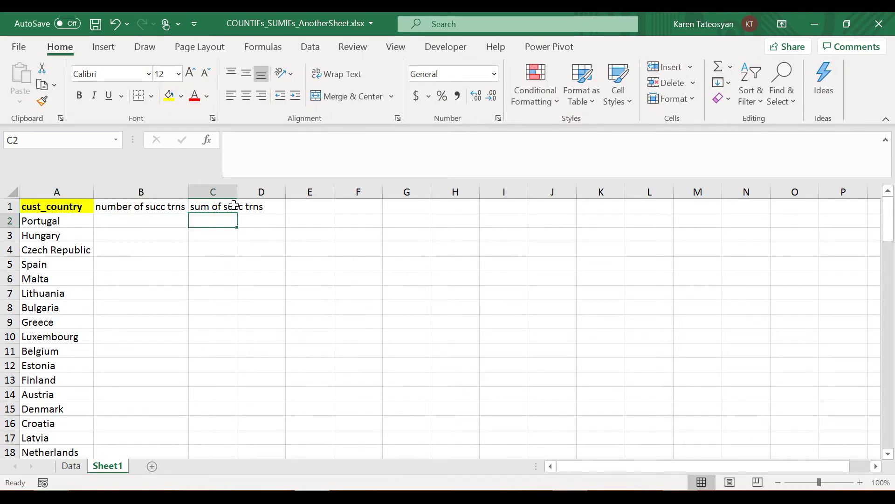
{"action": "left_click", "coordinate": [79, 207]}
{"action": "left_click", "coordinate": [42, 100]}
{"action": "left_click_drag", "start_coordinate": [120, 206], "coordinate": [196, 207]}
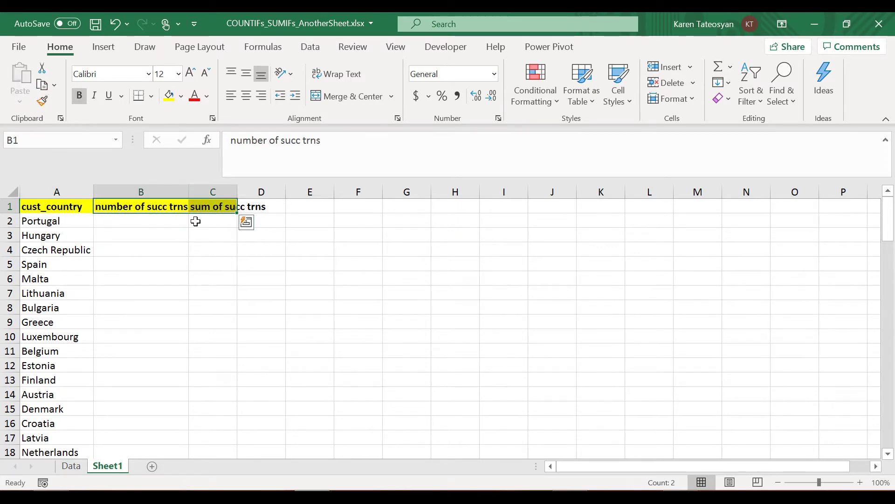
{"action": "left_click", "coordinate": [196, 221]}
{"action": "double_click", "coordinate": [236, 191]}
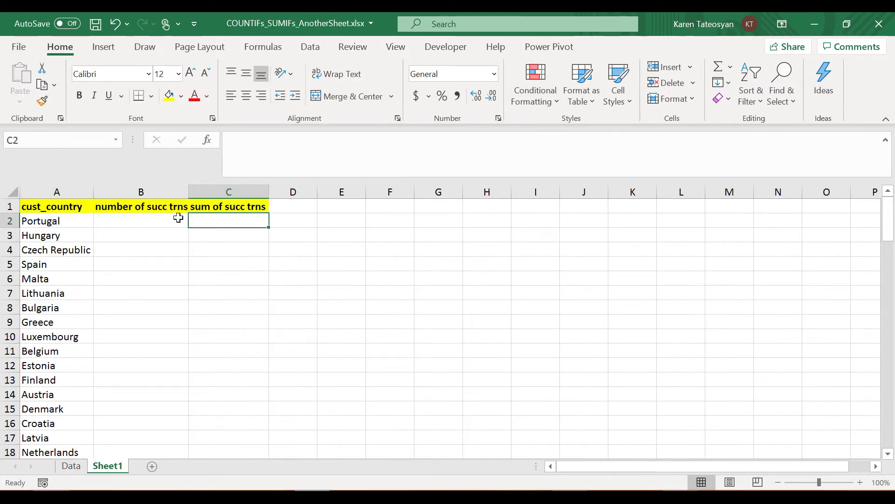
{"action": "left_click", "coordinate": [177, 218]}
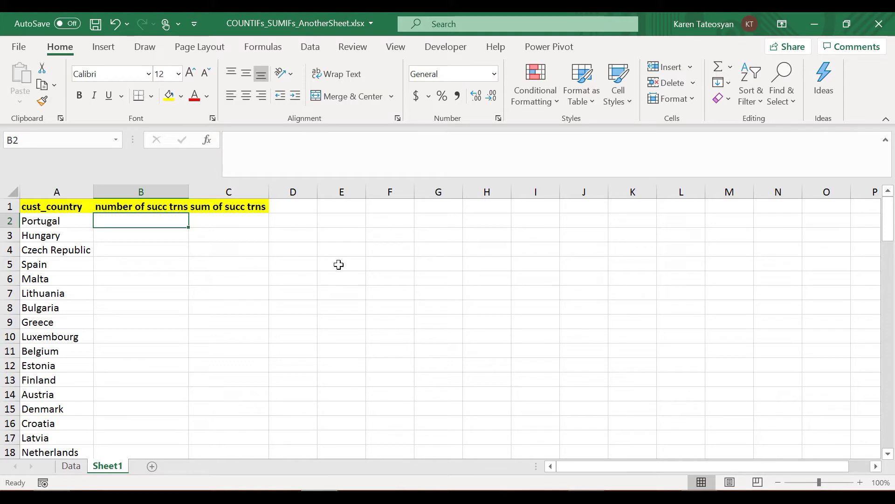
- Enter the cross-sheet reference =data!c20 in cell E7 of Sheet1
{"action": "left_click", "coordinate": [350, 295]}
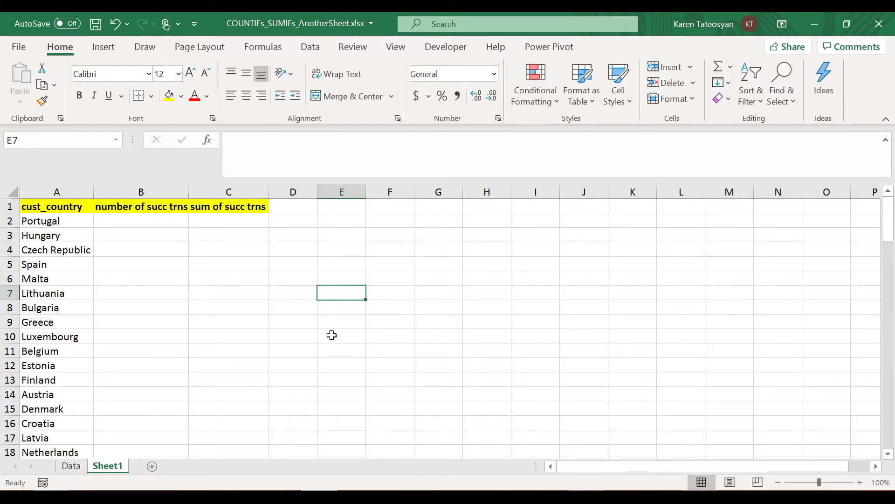
{"action": "type", "text": "="}
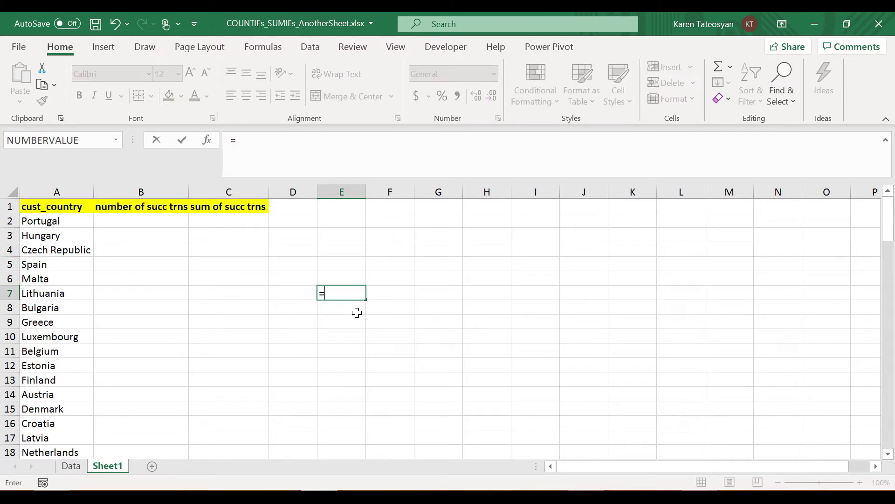
{"action": "type", "text": "data"}
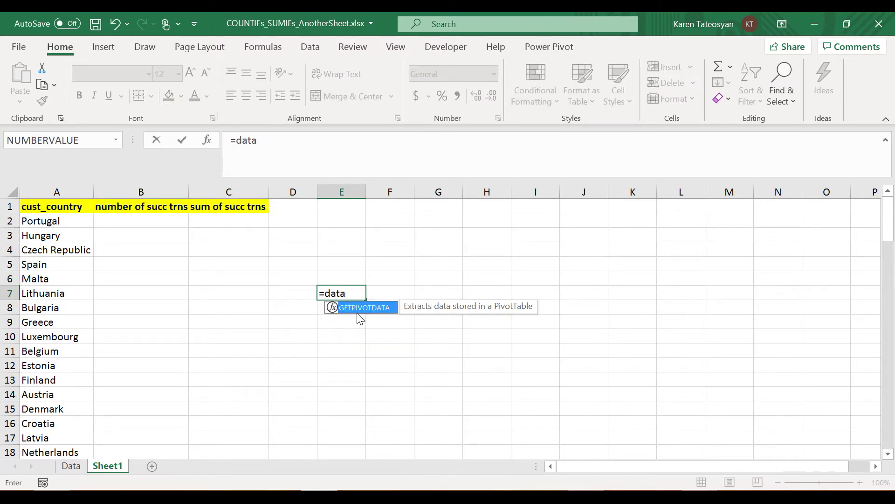
{"action": "type", "text": "!c20"}
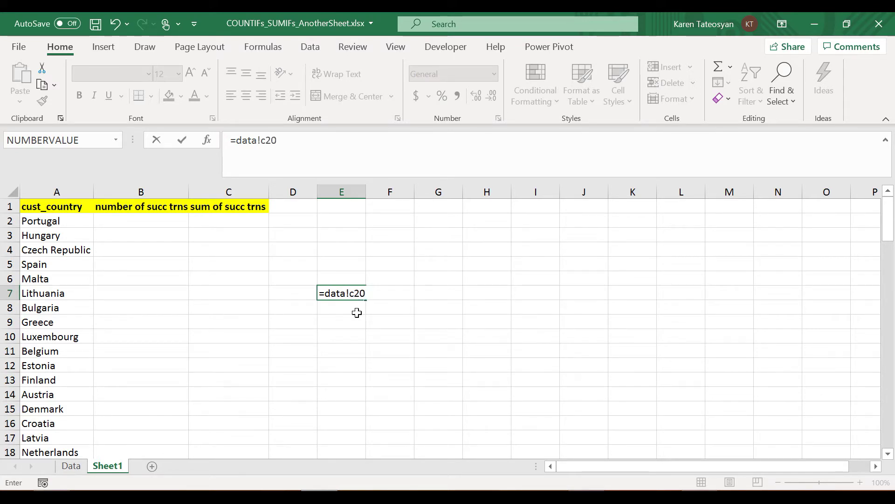
{"action": "key", "text": "Return"}
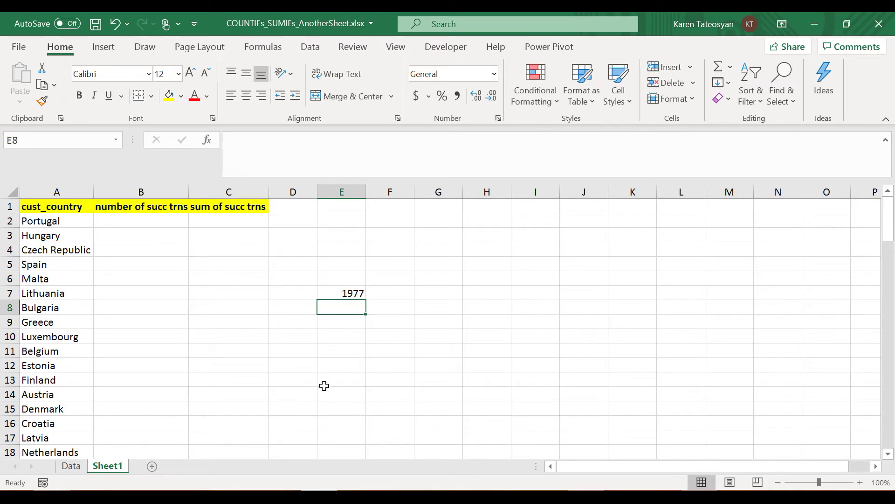
- Examine cell C20 on the Data sheet and compare it with the reference formula in E7 on Sheet1
{"action": "left_click", "coordinate": [68, 468]}
{"action": "left_click", "coordinate": [265, 294]}
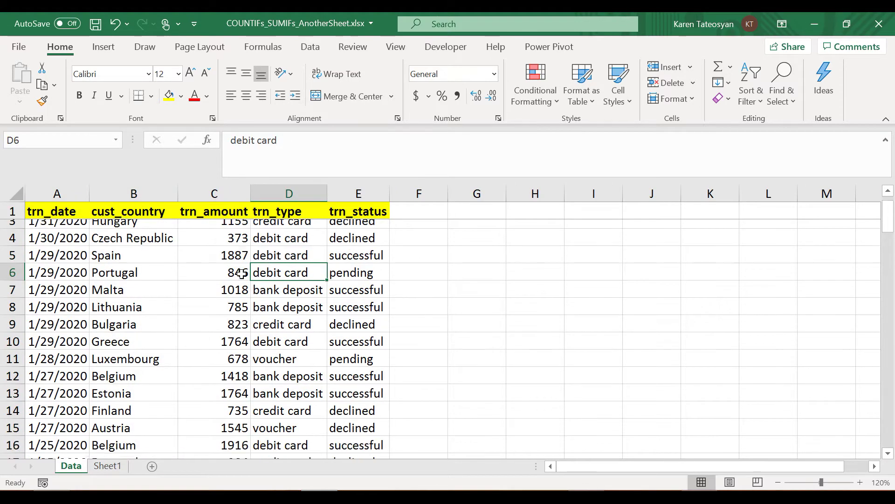
{"action": "scroll", "coordinate": [238, 278], "scroll_direction": "down", "scroll_amount": 3}
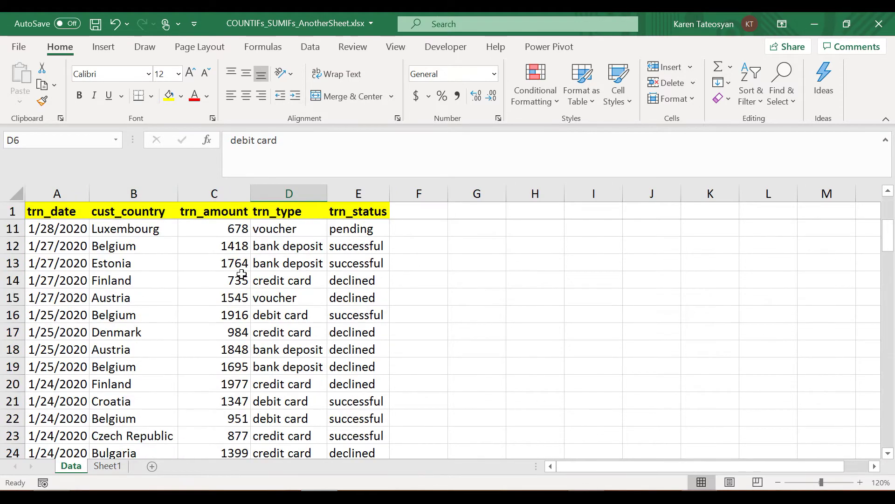
{"action": "left_click", "coordinate": [14, 384]}
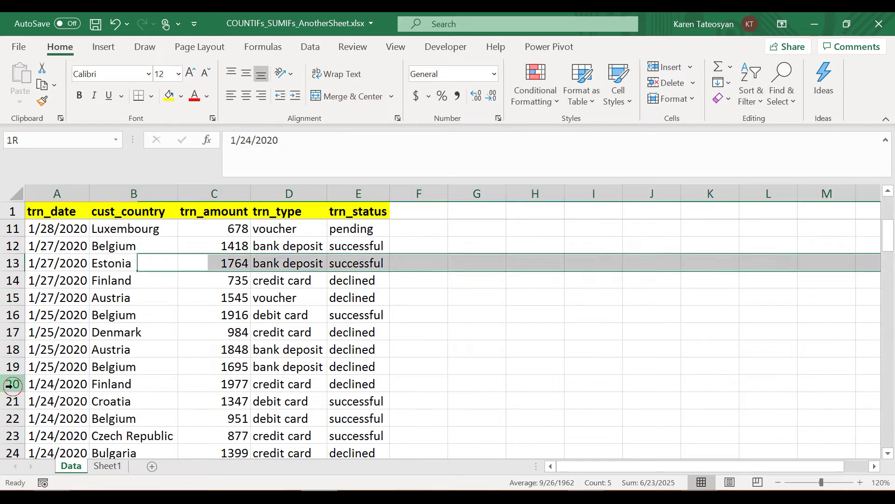
{"action": "left_click", "coordinate": [242, 384]}
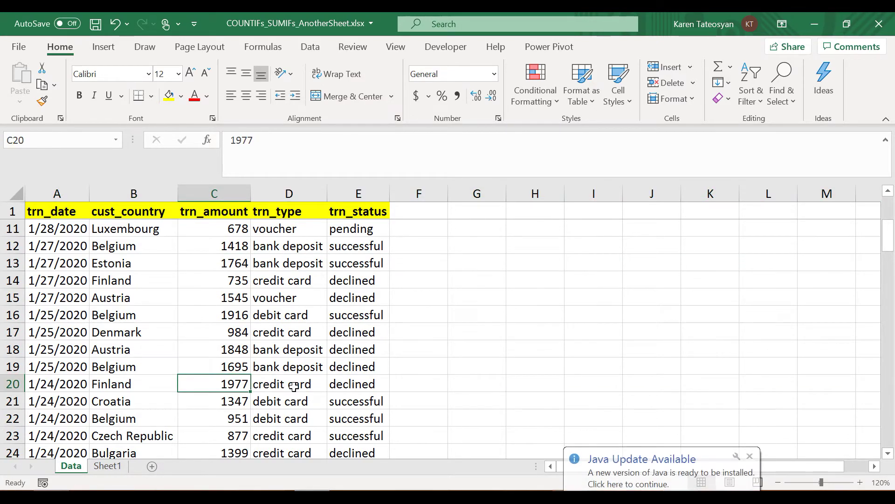
{"action": "left_click", "coordinate": [750, 456]}
{"action": "left_click", "coordinate": [215, 385]}
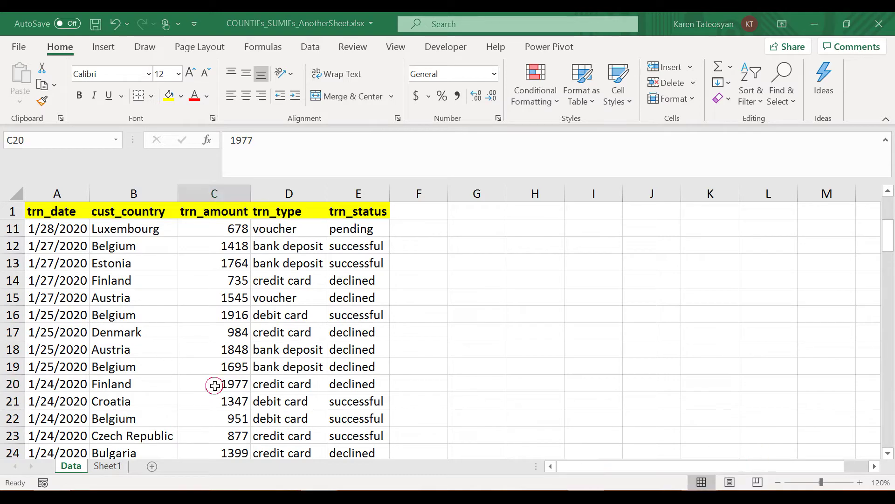
{"action": "left_click", "coordinate": [111, 466]}
{"action": "left_click", "coordinate": [285, 351]}
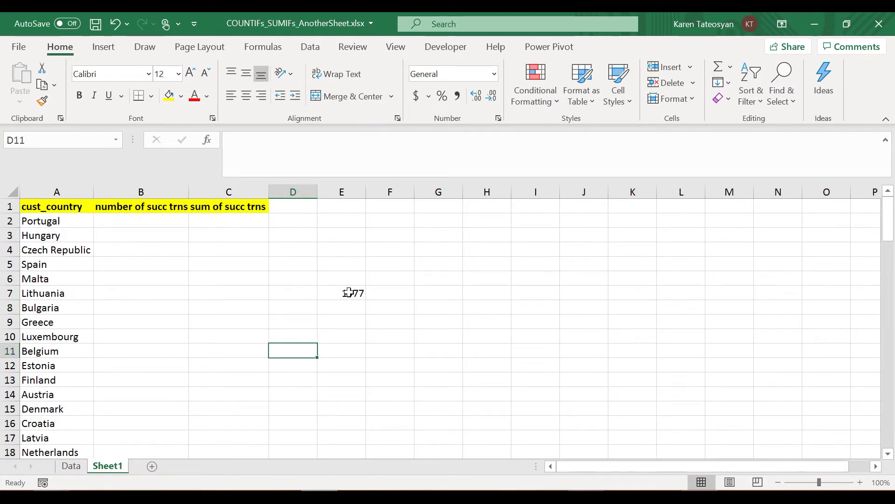
{"action": "left_click", "coordinate": [349, 293]}
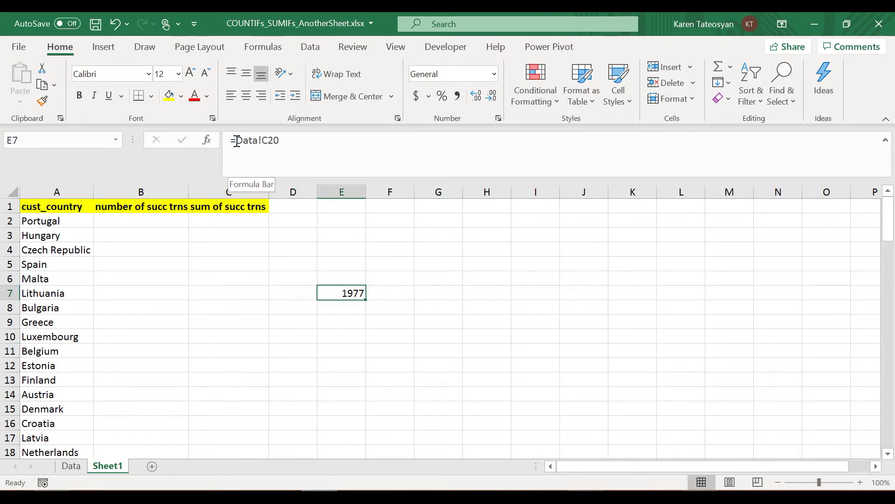
- Examine the trn_amount values in C2:C101 on the Data sheet and check the sum of column C
{"action": "left_click", "coordinate": [83, 465]}
{"action": "scroll", "coordinate": [210, 289], "scroll_direction": "up", "scroll_amount": 3}
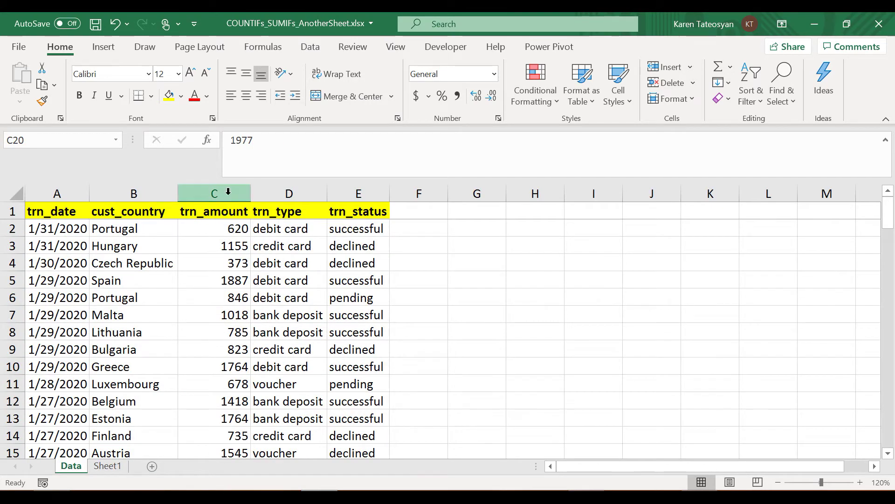
{"action": "left_click", "coordinate": [232, 228]}
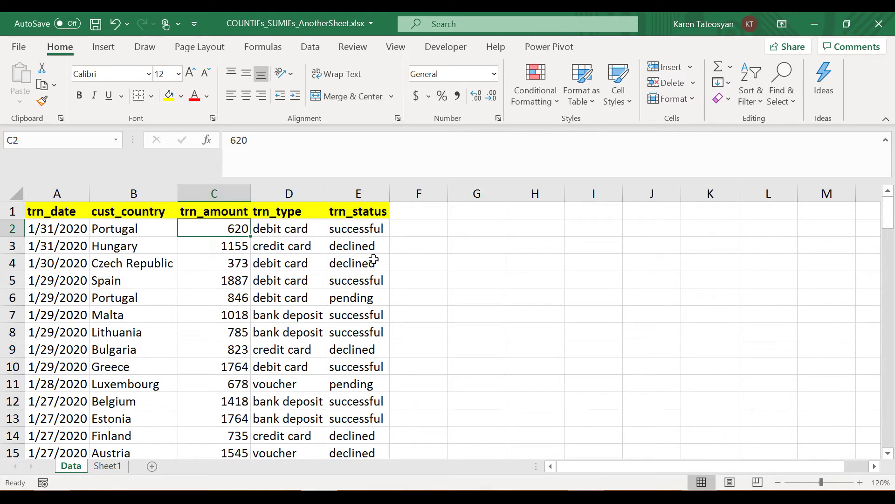
{"action": "key", "text": "ctrl+shift+Down"}
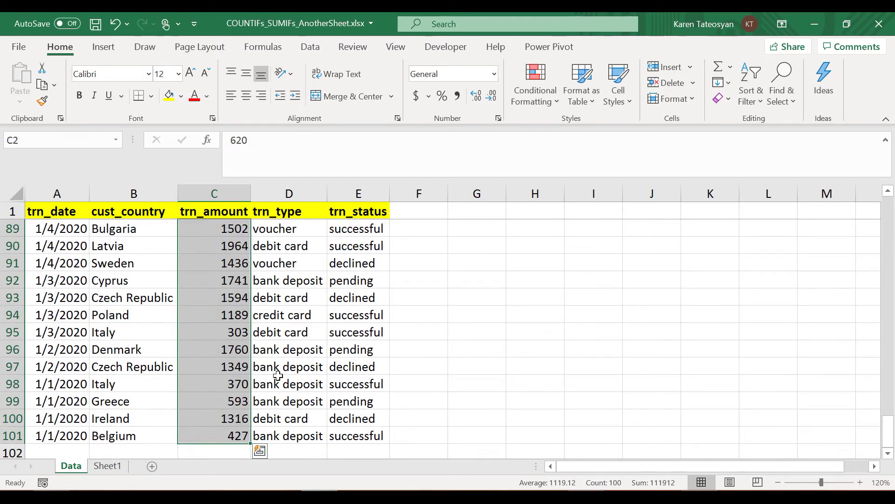
{"action": "left_click", "coordinate": [243, 401]}
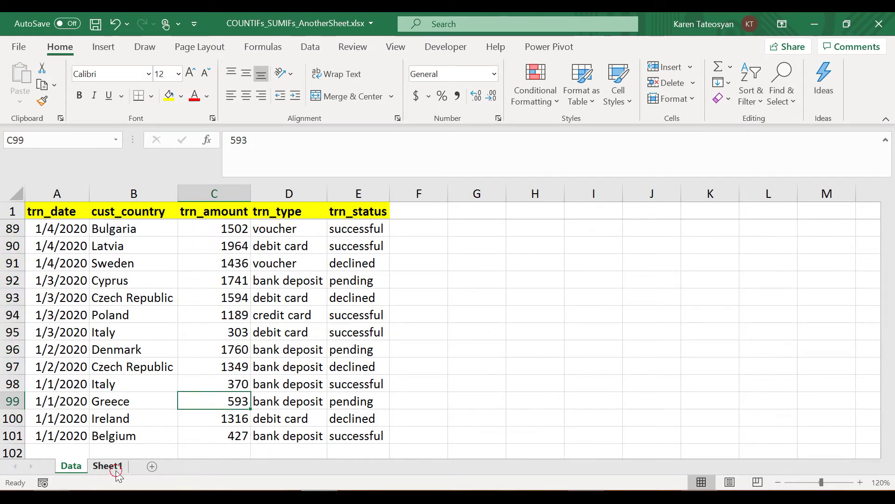
{"action": "left_click", "coordinate": [112, 467]}
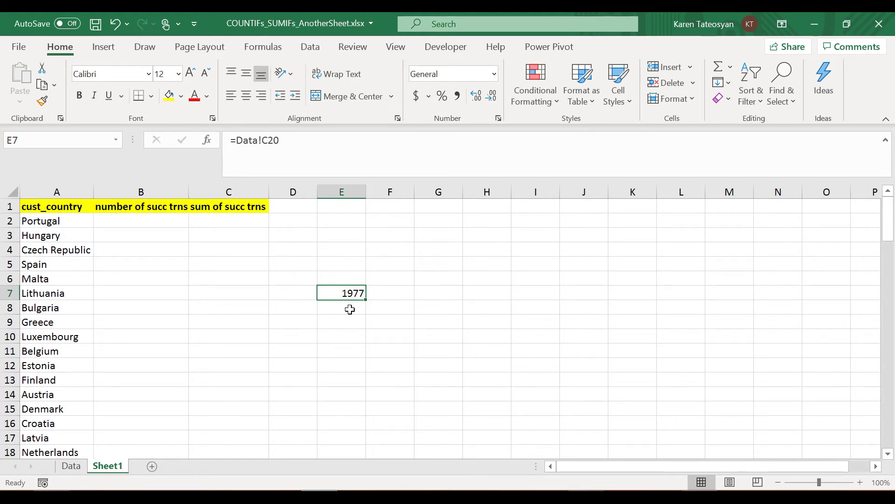
{"action": "left_click", "coordinate": [71, 466]}
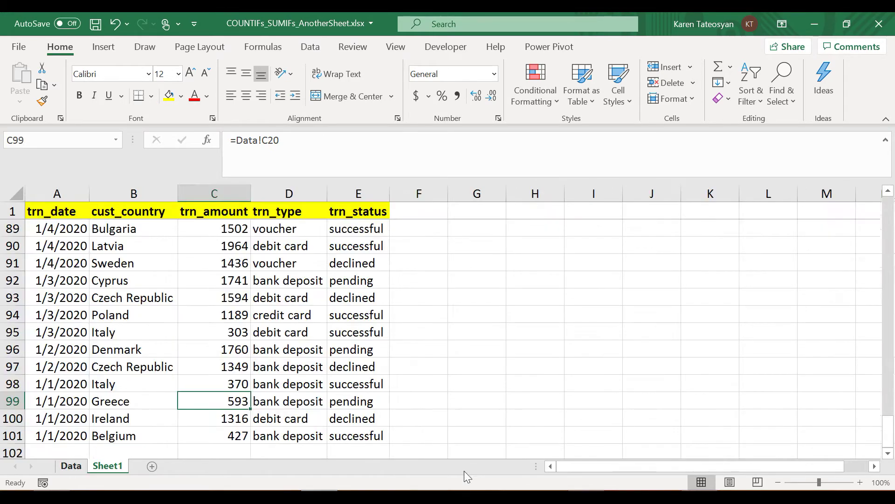
{"action": "left_click", "coordinate": [215, 192]}
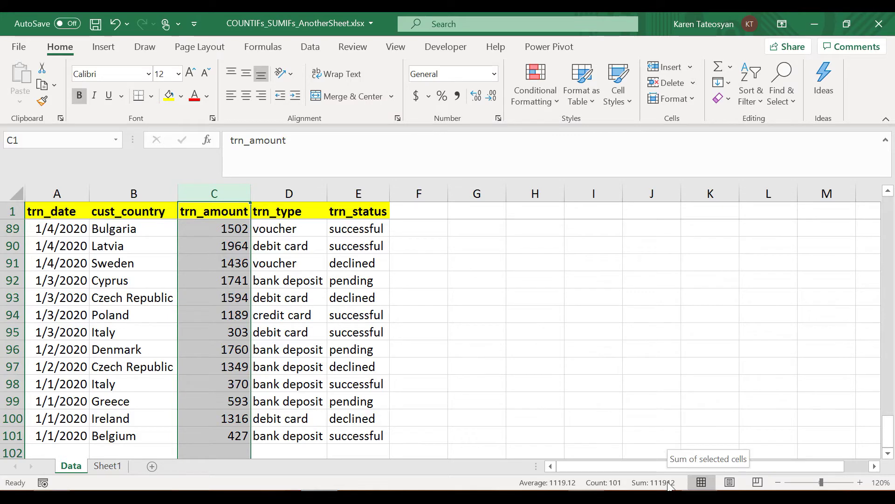
- Change the formula in cell E7 of Sheet1 to =sum(Data!C2:c101)
{"action": "left_click", "coordinate": [107, 465]}
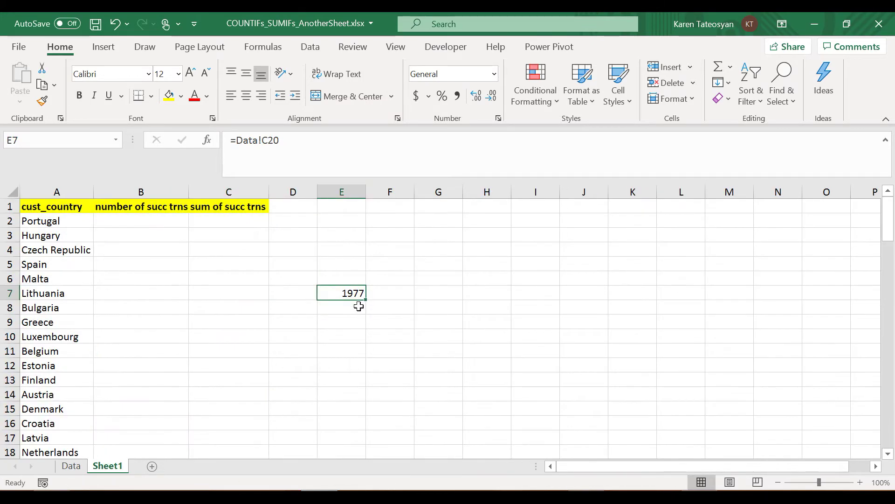
{"action": "left_click", "coordinate": [236, 142]}
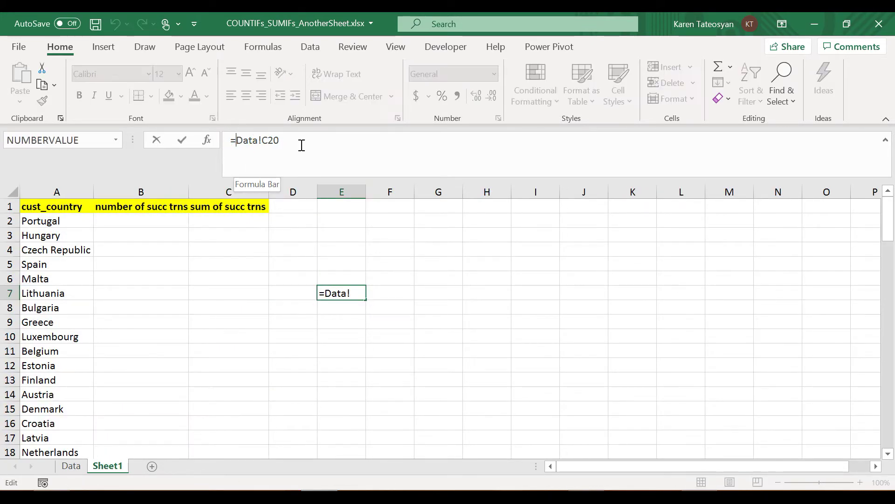
{"action": "type", "text": "sum("}
{"action": "left_click", "coordinate": [319, 143]}
{"action": "type", "text": "="}
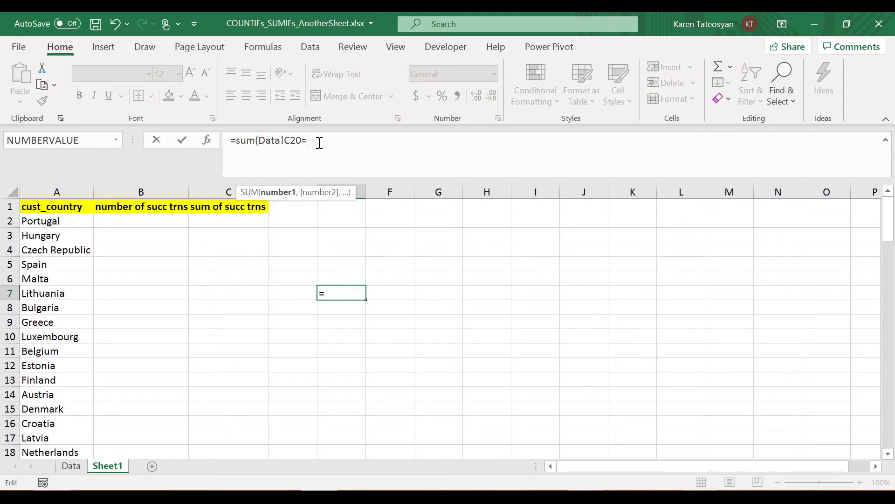
{"action": "key", "text": "BackSpace"}
{"action": "key", "text": "BackSpace"}
{"action": "type", "text": ":c101)"}
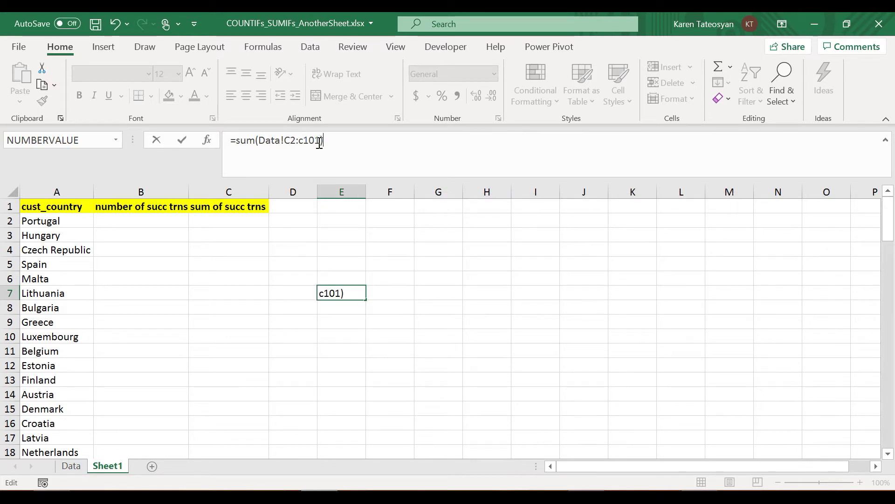
{"action": "key", "text": "Return"}
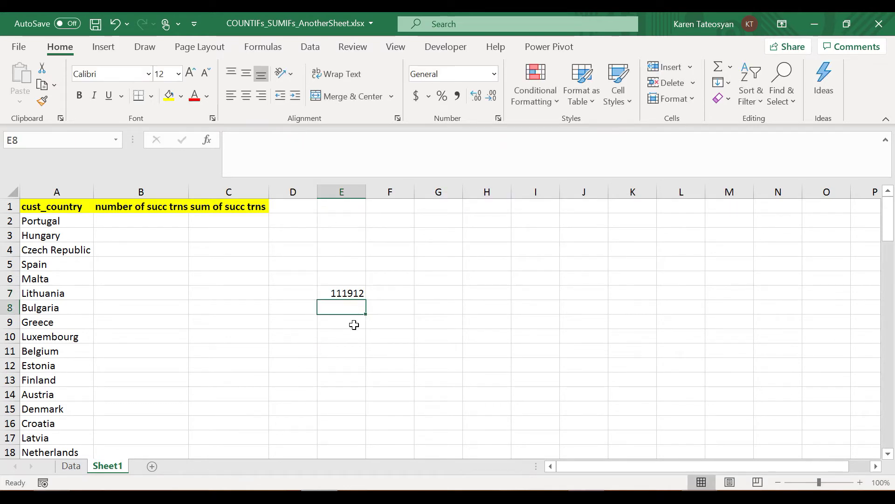
- Clear the trial SUM formula from cell E7 and select cell B2 beside Portugal
{"action": "left_click", "coordinate": [351, 294]}
{"action": "key", "text": "Delete"}
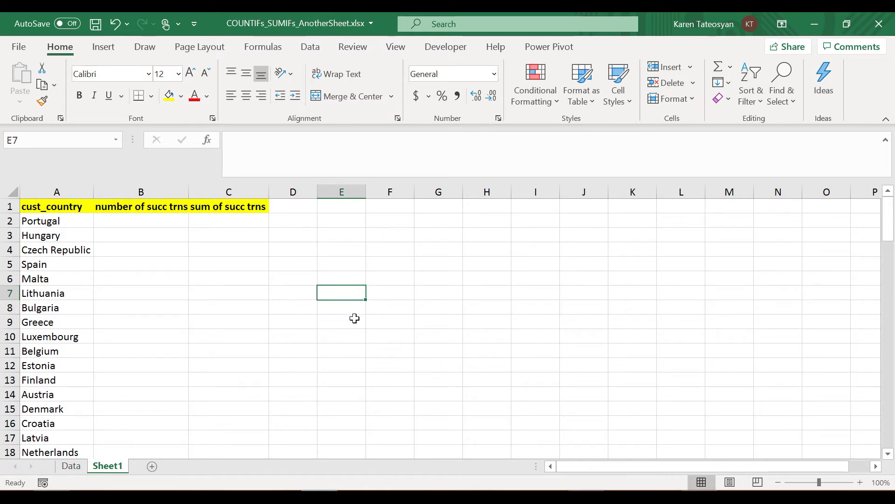
{"action": "left_click", "coordinate": [167, 219]}
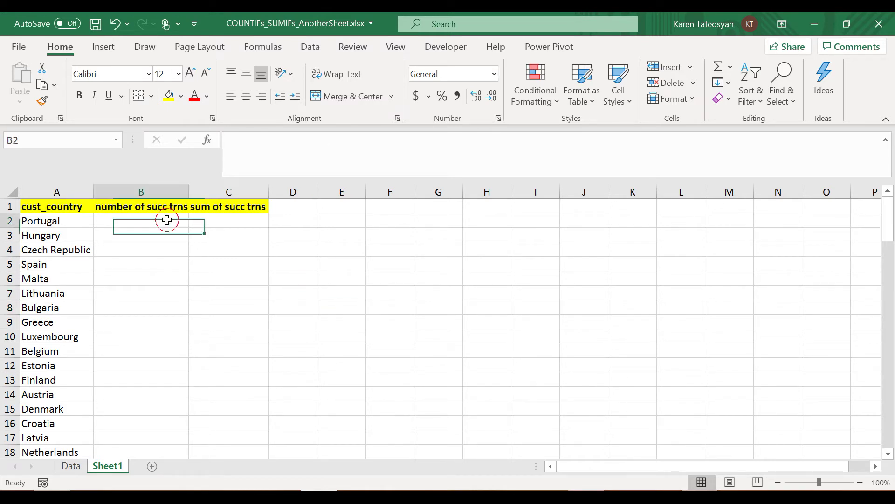
{"action": "left_click", "coordinate": [52, 222]}
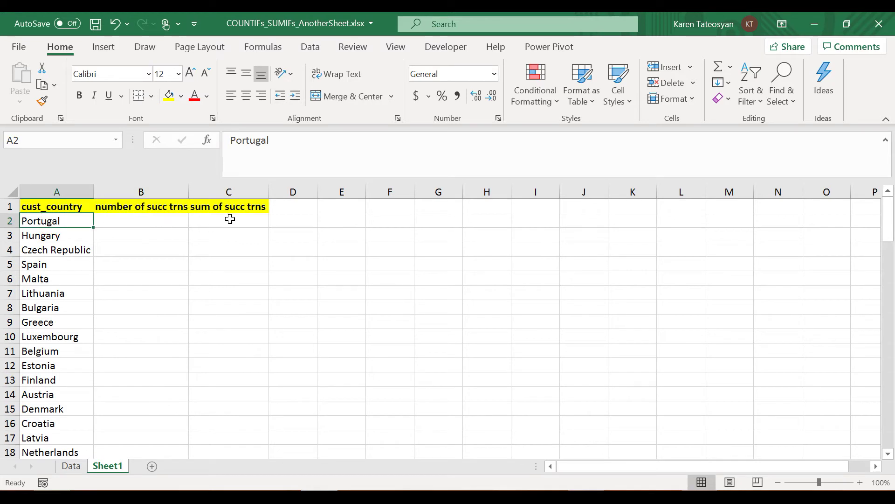
{"action": "left_click", "coordinate": [173, 220]}
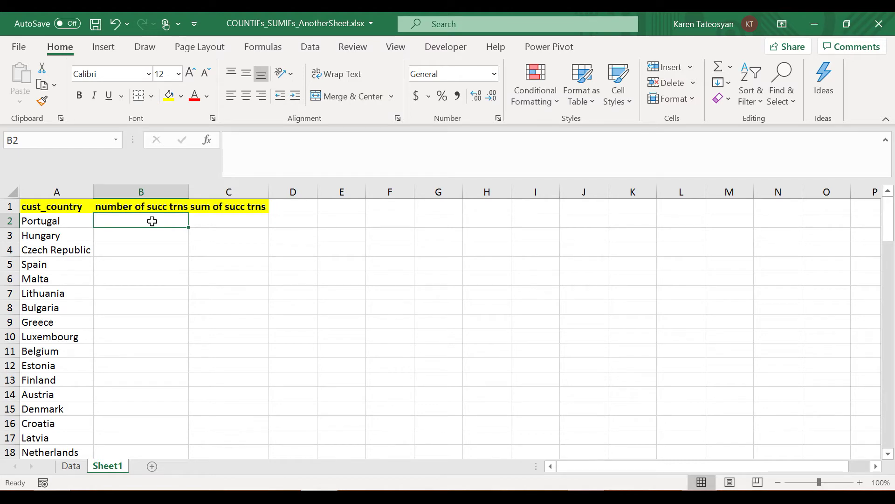
- Examine the trn_status and cust_country columns on the Data sheet to identify the criteria ranges
{"action": "left_click", "coordinate": [70, 466]}
{"action": "left_click", "coordinate": [358, 192]}
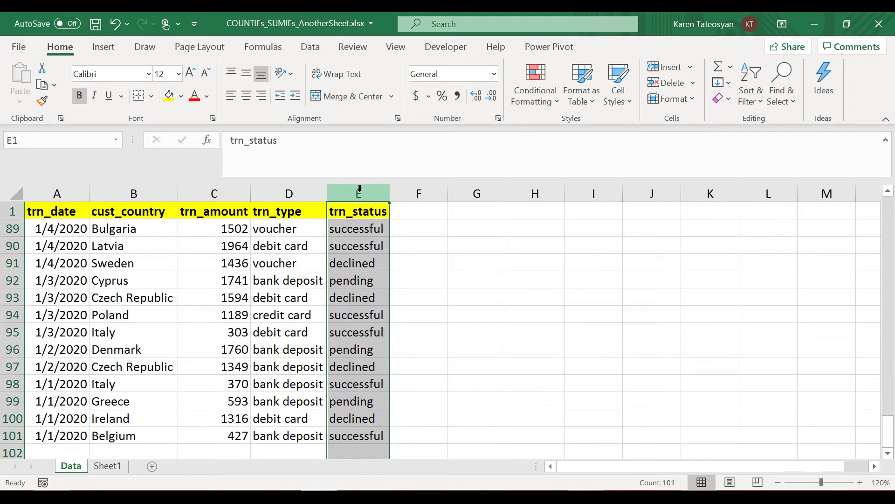
{"action": "left_click", "coordinate": [148, 192]}
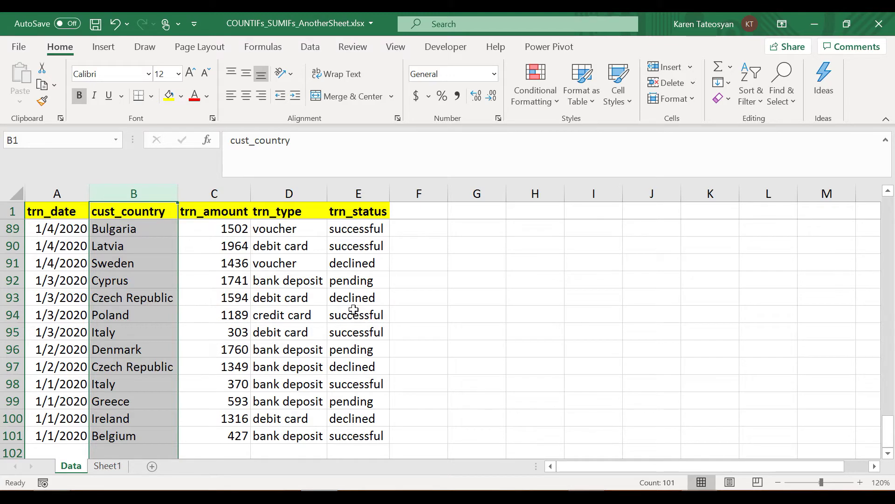
{"action": "scroll", "coordinate": [303, 325], "scroll_direction": "up", "scroll_amount": 20}
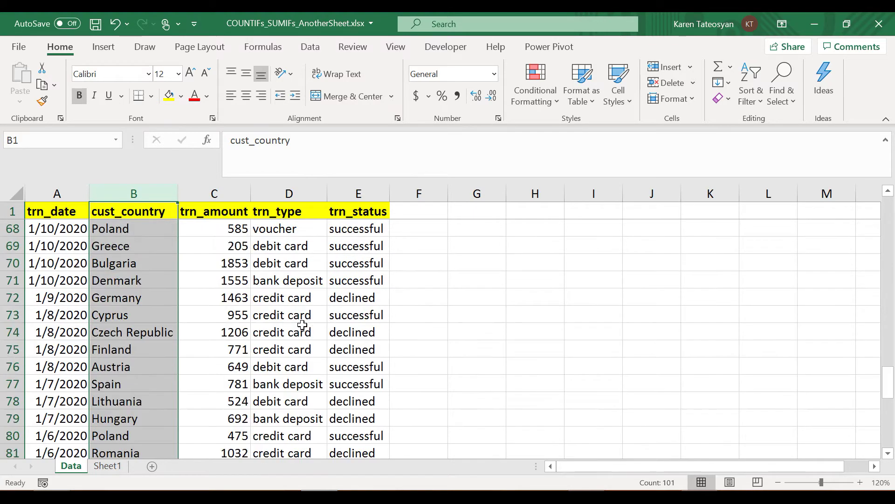
{"action": "scroll", "coordinate": [302, 325], "scroll_direction": "up", "scroll_amount": 9}
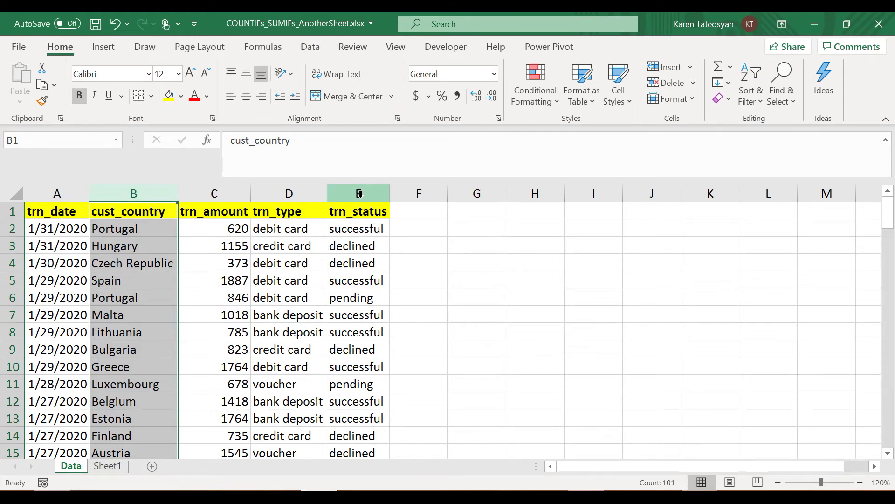
{"action": "left_click", "coordinate": [361, 227]}
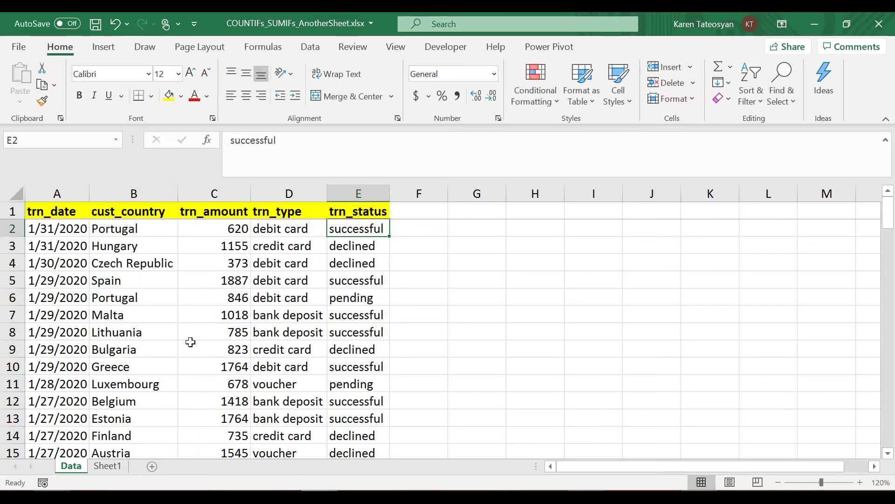
- Begin a COUNTIFS formula in B2 of Sheet1 with data!e2:e101 as the first criteria range
{"action": "left_click", "coordinate": [107, 465]}
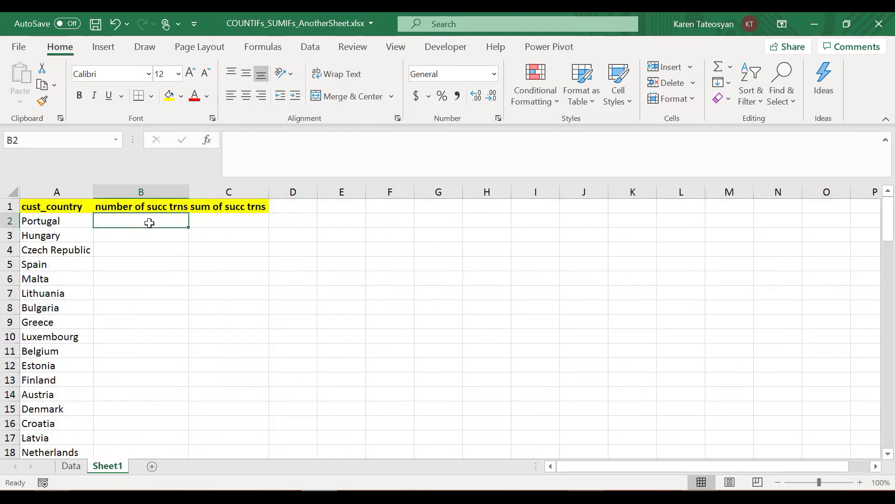
{"action": "type", "text": "="}
{"action": "left_click", "coordinate": [266, 148]}
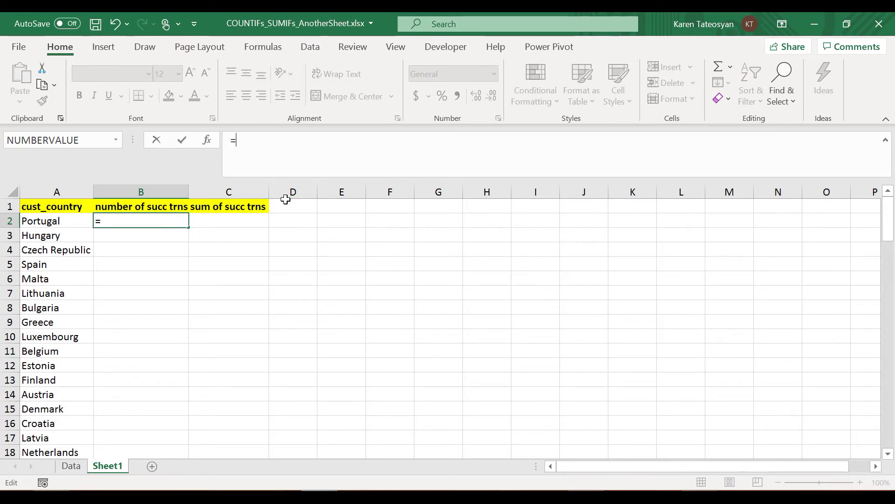
{"action": "type", "text": "countifs"}
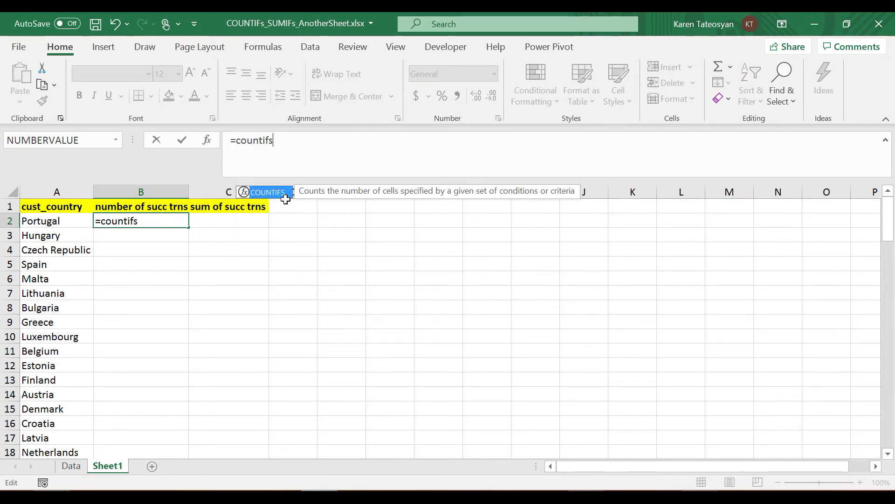
{"action": "type", "text": "("}
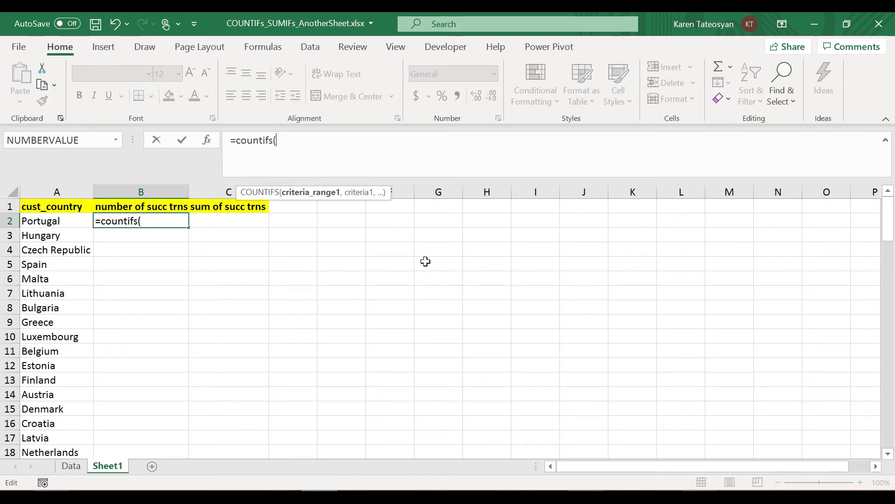
{"action": "type", "text": "data"}
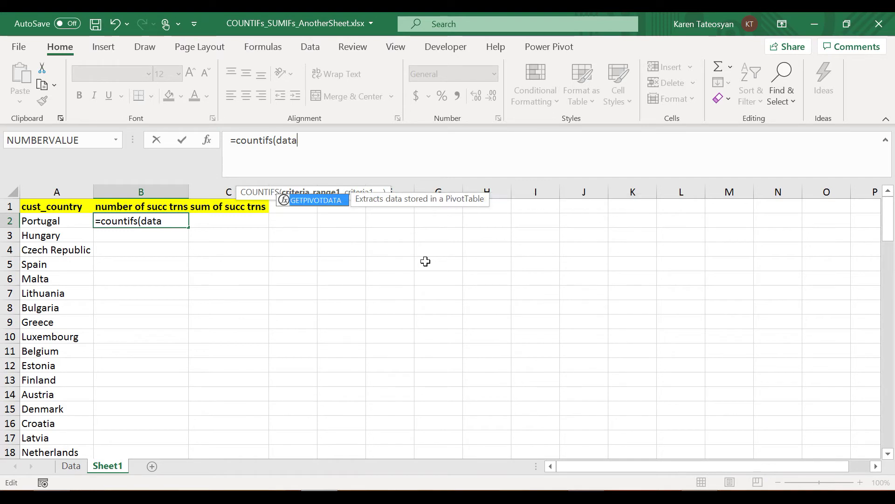
{"action": "type", "text": "!"}
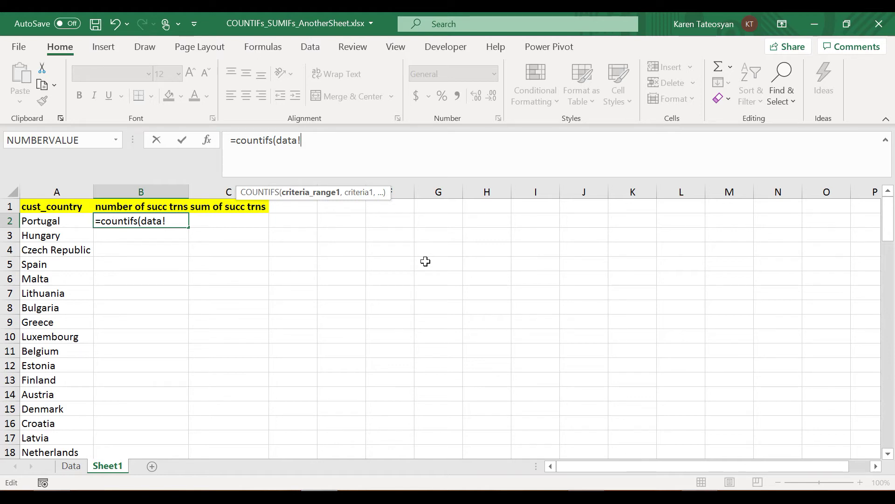
{"action": "type", "text": "e2:e101"}
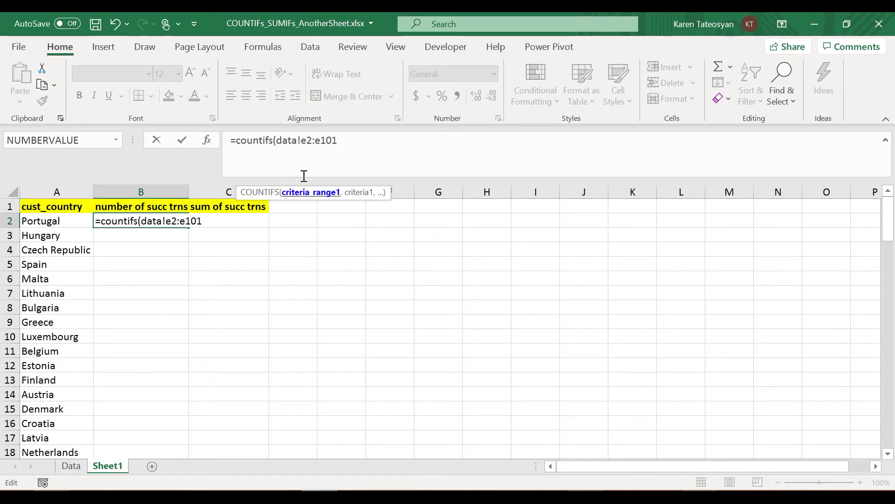
- Make the first criteria range absolute as $E$2:$E$101 and add "successful" as its criterion
{"action": "left_click_drag", "start_coordinate": [302, 141], "coordinate": [345, 143]}
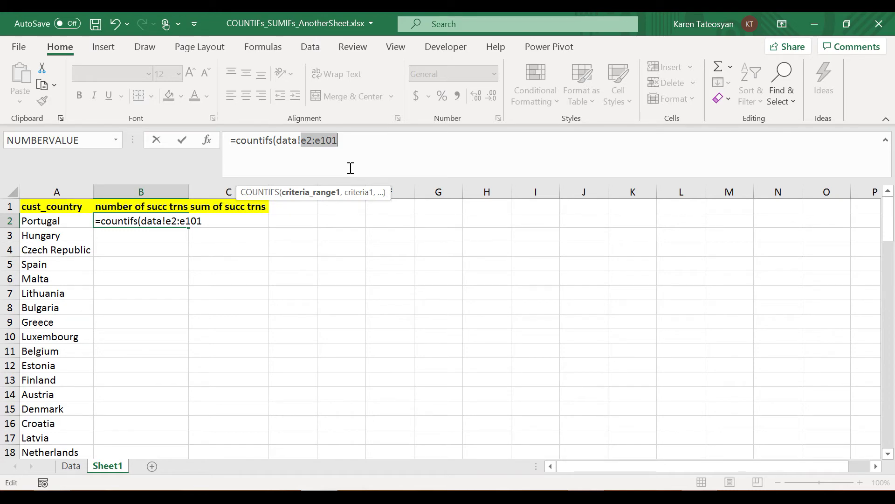
{"action": "key", "text": "F4"}
{"action": "left_click", "coordinate": [382, 152]}
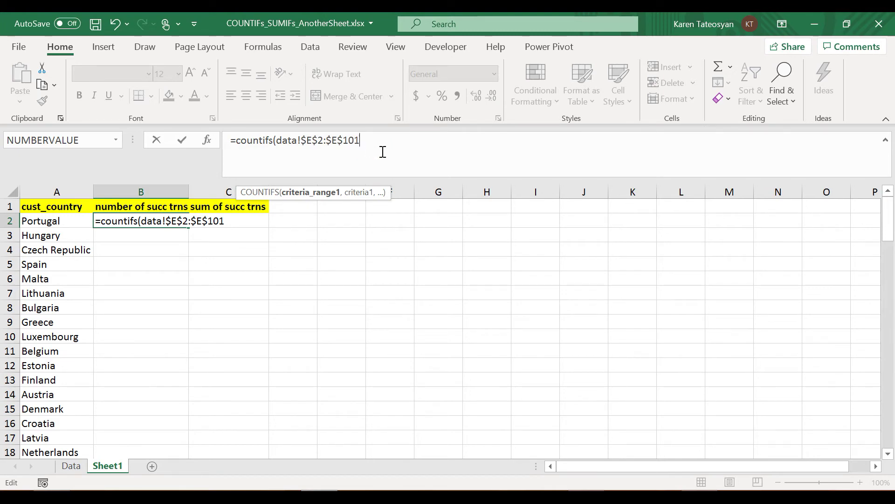
{"action": "type", "text": ","}
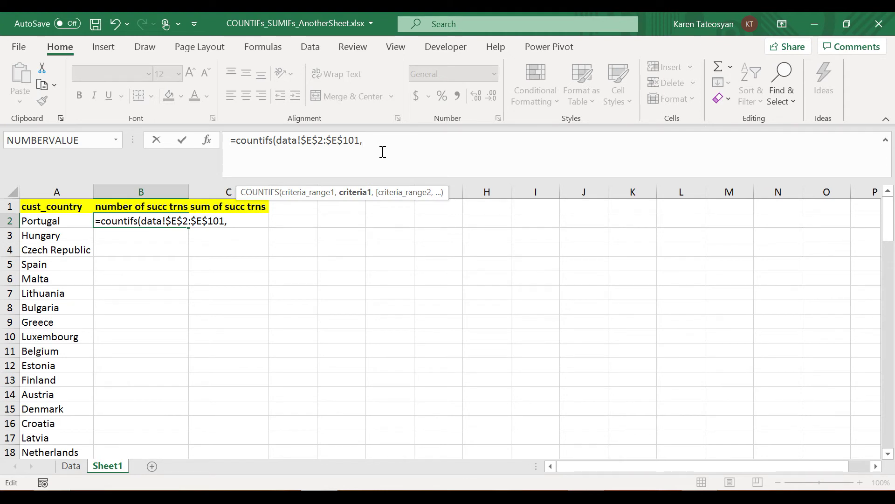
{"action": "type", "text": "\"success"}
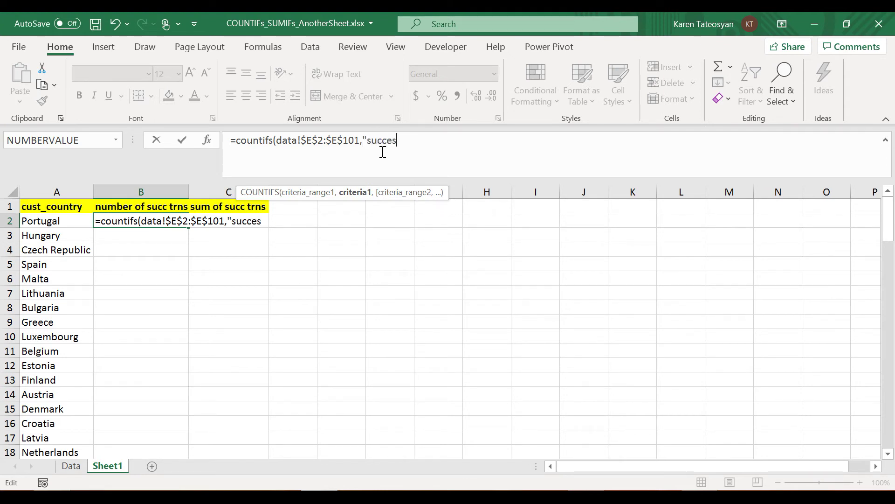
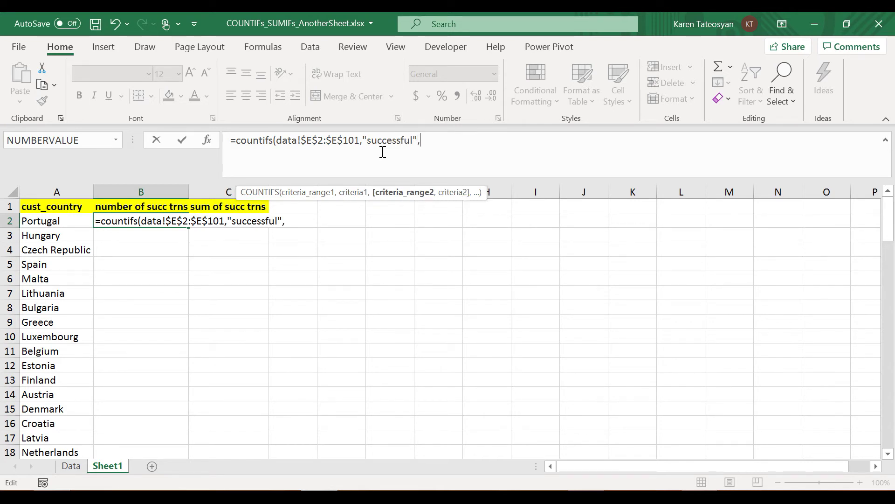
- Add data!$B$2:$B$101 as the second criteria range of the COUNTIFS formula in B2, with absolute references
{"action": "type", "text": "dat"}
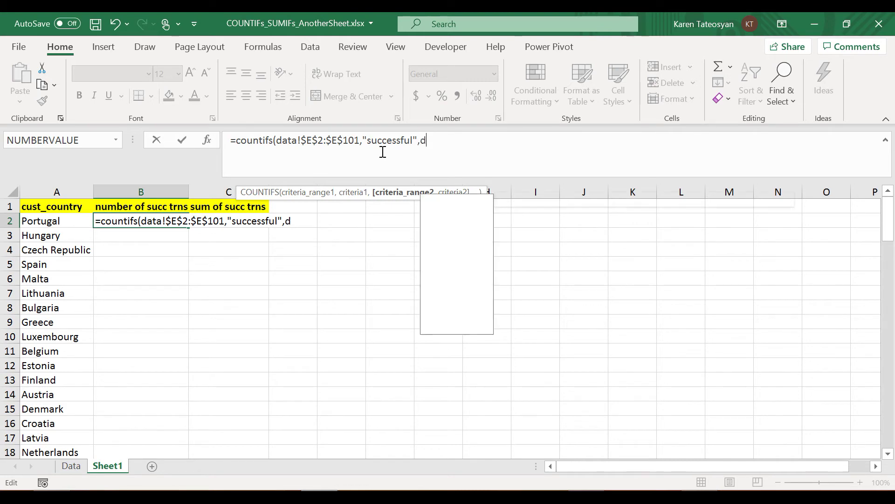
{"action": "key", "text": "BackSpace"}
{"action": "type", "text": "ata"}
{"action": "key", "text": "Escape"}
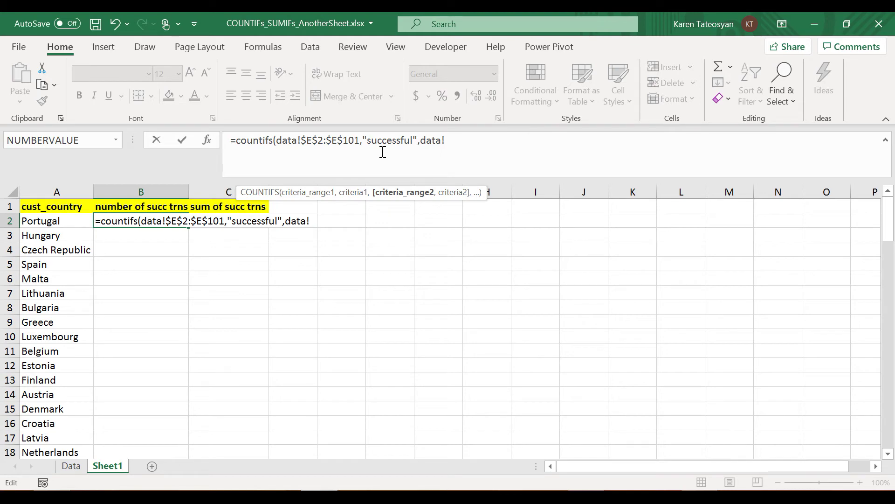
{"action": "type", "text": "b101"}
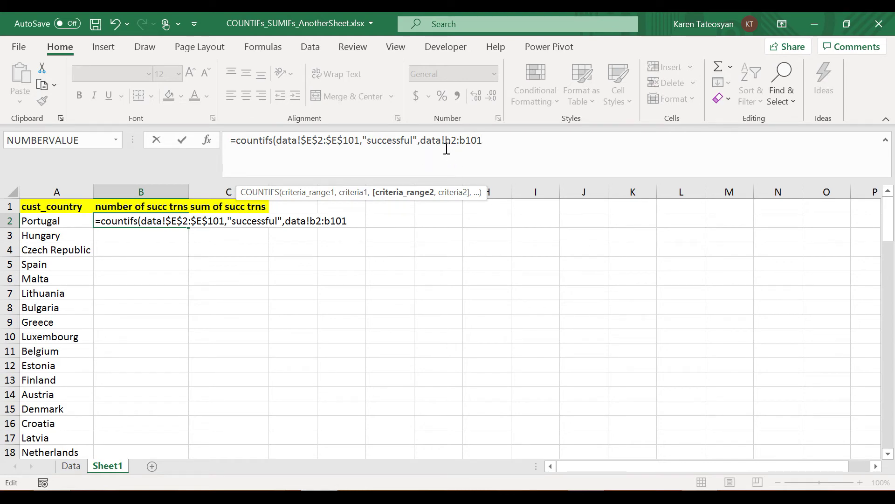
{"action": "left_click_drag", "start_coordinate": [445, 140], "coordinate": [493, 140]}
{"action": "key", "text": "F4"}
{"action": "left_click", "coordinate": [522, 154]}
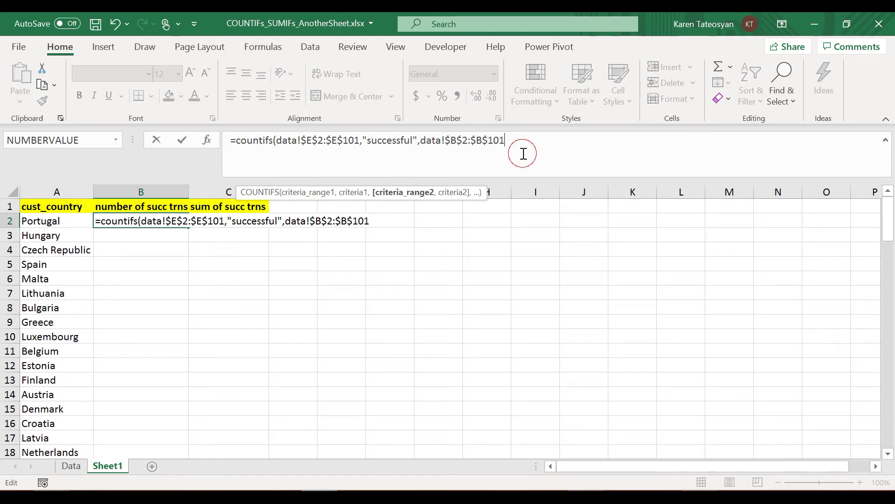
- Use A2 as the second criterion and complete the COUNTIFS formula in B2
{"action": "type", "text": ","}
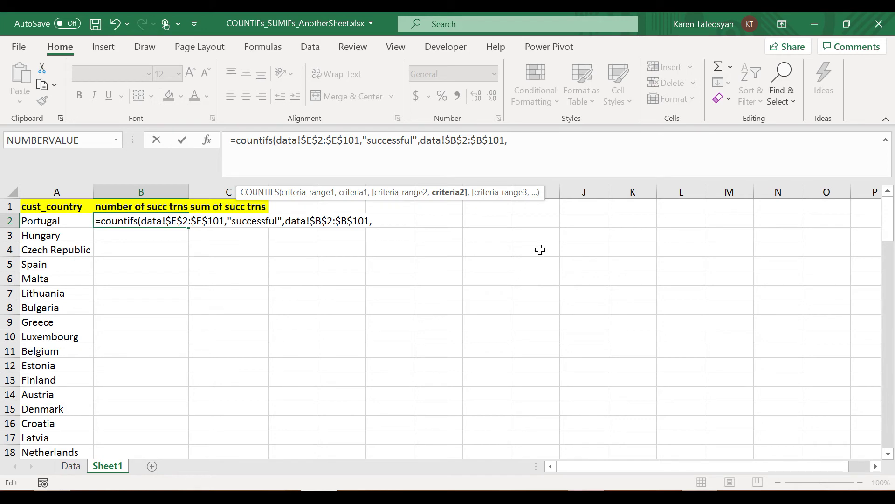
{"action": "type", "text": "a"}
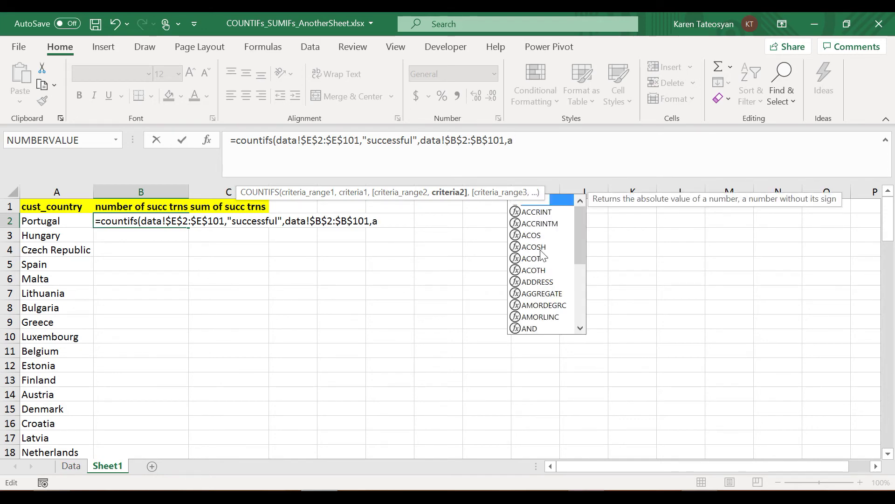
{"action": "type", "text": "2)"}
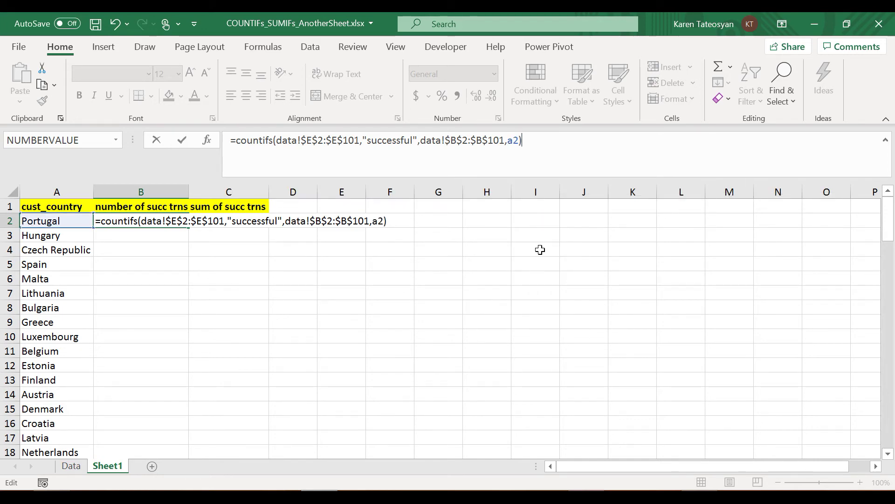
{"action": "key", "text": "Return"}
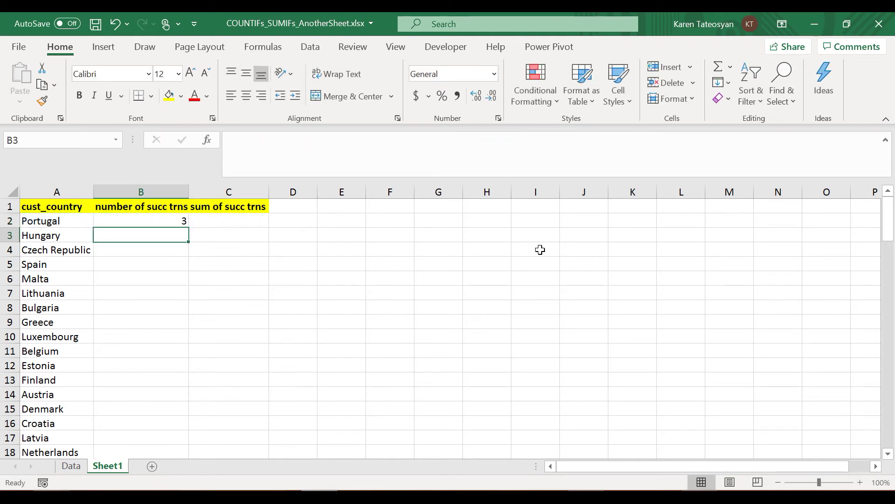
- Fill the COUNTIFS formula from B2 down the number of succ trns column for all countries
{"action": "left_click", "coordinate": [171, 223]}
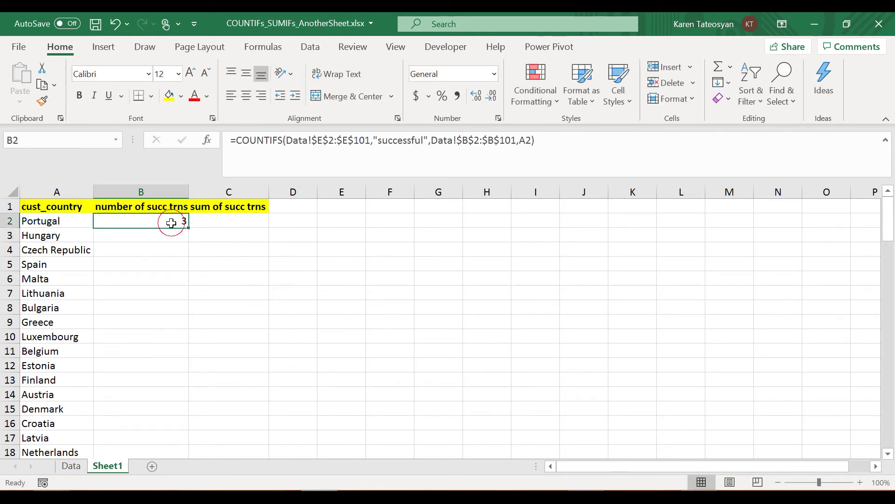
{"action": "double_click", "coordinate": [188, 228]}
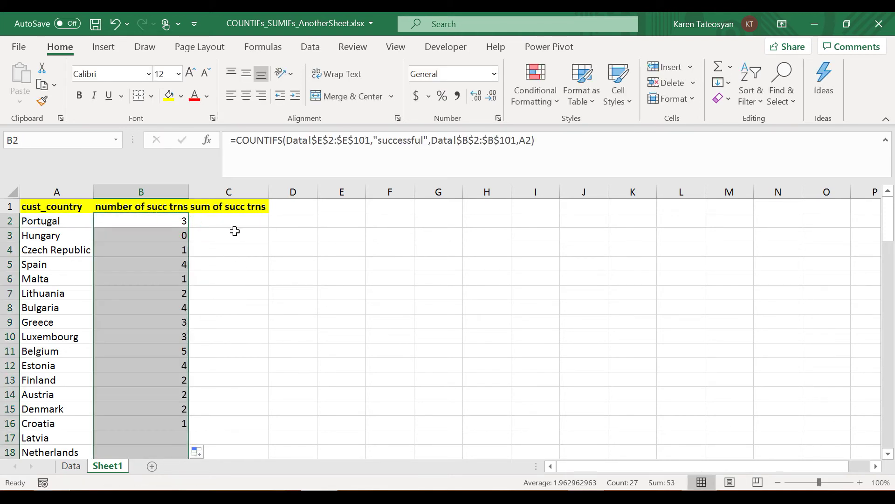
{"action": "scroll", "coordinate": [236, 259], "scroll_direction": "down", "scroll_amount": 7}
{"action": "scroll", "coordinate": [236, 259], "scroll_direction": "up", "scroll_amount": 7}
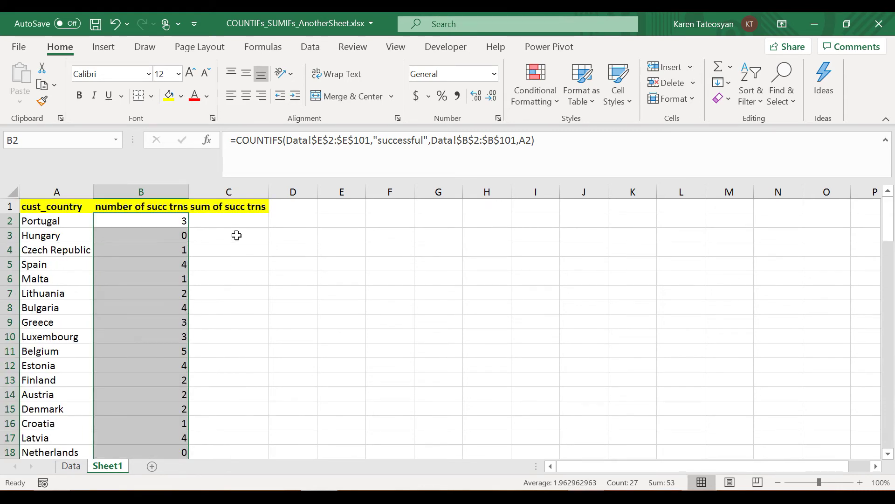
{"action": "left_click", "coordinate": [237, 224]}
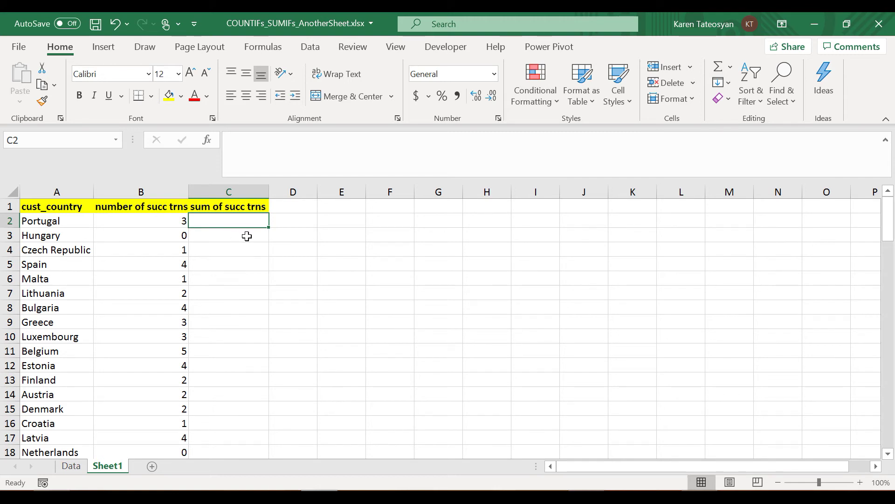
{"action": "type", "text": "=sum"}
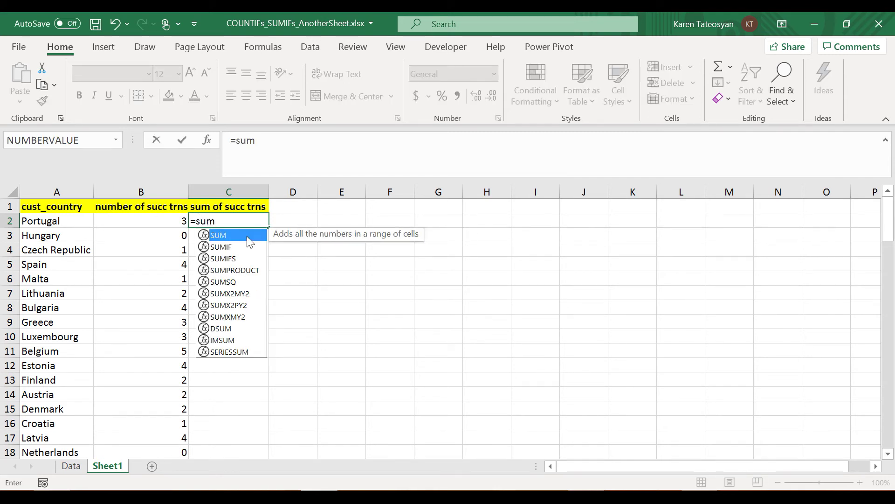
{"action": "type", "text": "ifs("}
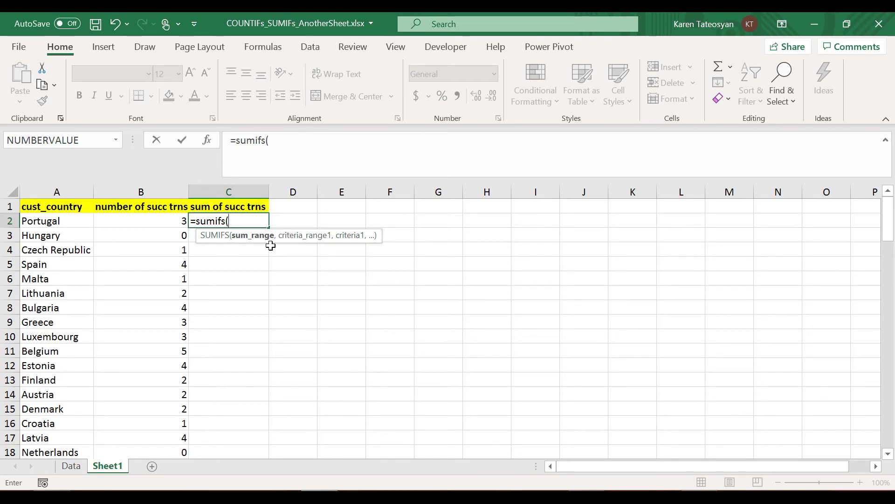
{"action": "key", "text": "Escape"}
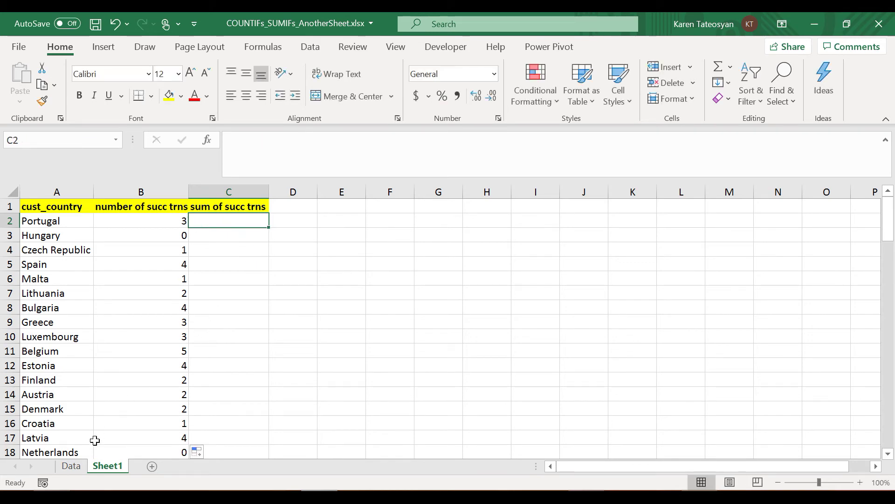
- Look up the trn_amount column on the Data sheet as the sum range and return to Sheet1
{"action": "left_click", "coordinate": [71, 465]}
{"action": "left_click", "coordinate": [214, 193]}
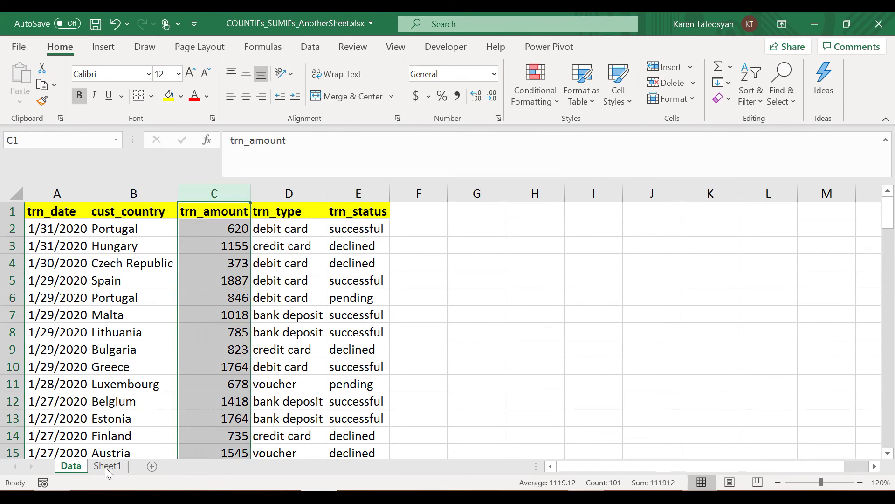
{"action": "left_click", "coordinate": [107, 465]}
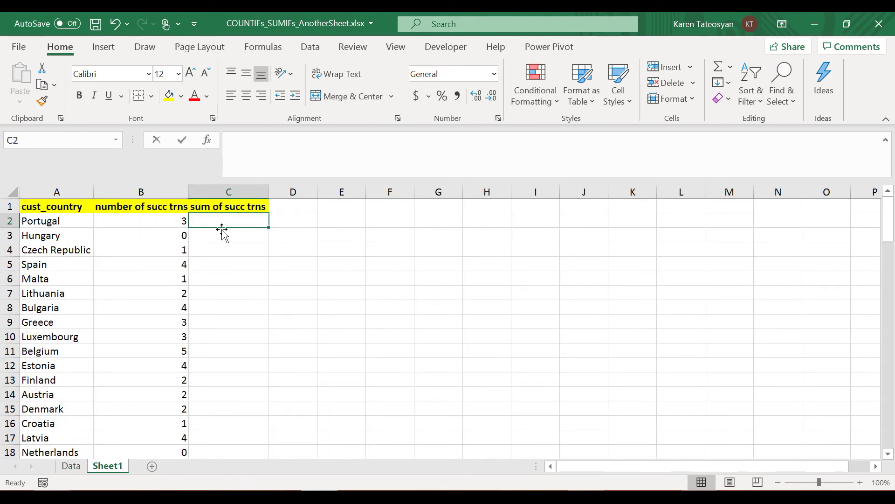
{"action": "type", "text": "=sumif"}
{"action": "key", "text": "BackSpace"}
{"action": "key", "text": "BackSpace"}
{"action": "type", "text": "ifs("}
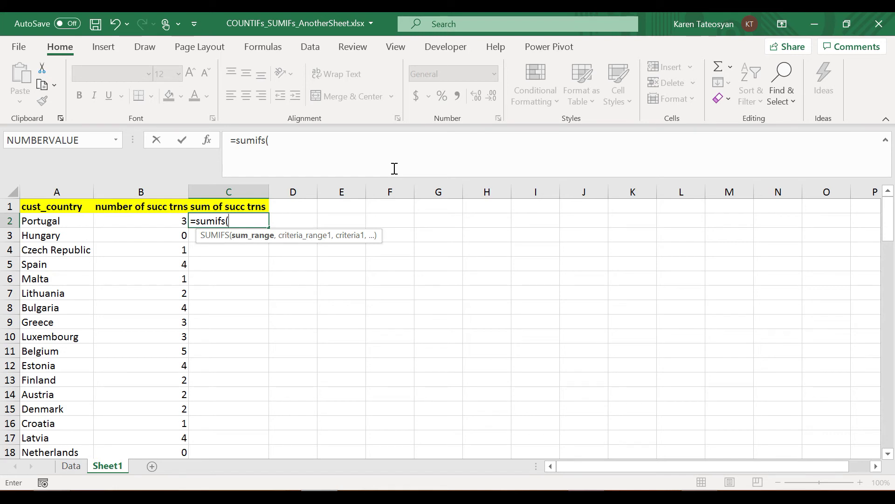
{"action": "key", "text": "Escape"}
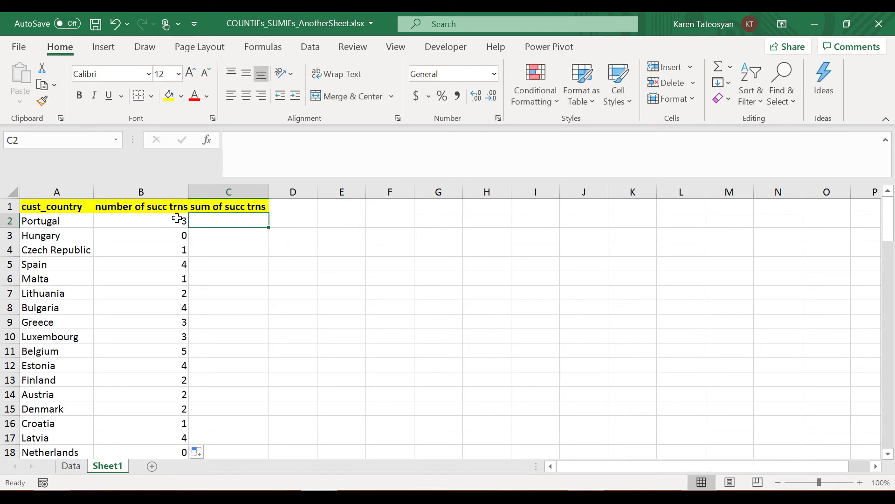
- Copy all the arguments inside the COUNTIFS parentheses in B2 and leave that formula unedited
{"action": "left_click", "coordinate": [154, 219]}
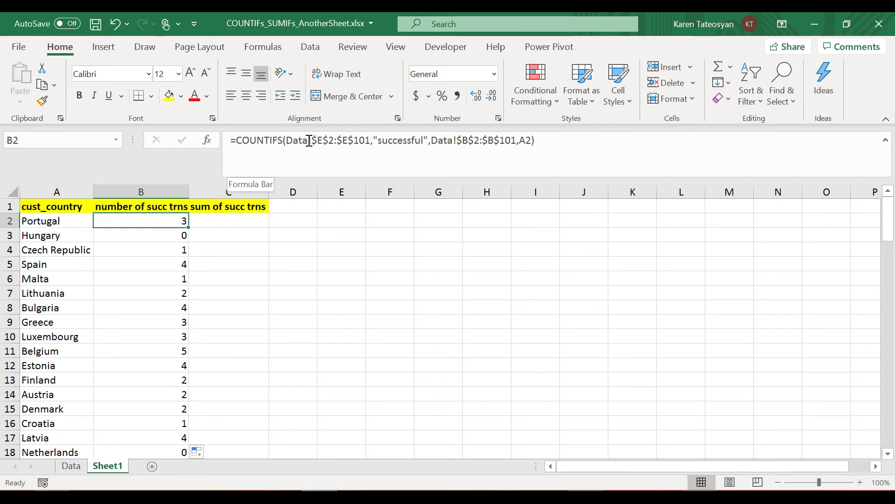
{"action": "left_click_drag", "start_coordinate": [287, 140], "coordinate": [531, 145]}
{"action": "left_click", "coordinate": [283, 146], "text": "shift"}
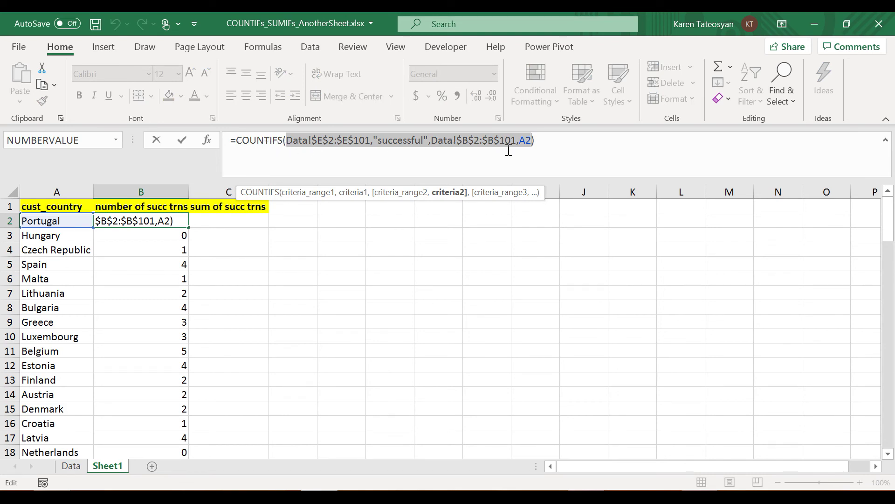
{"action": "key", "text": "ctrl+c"}
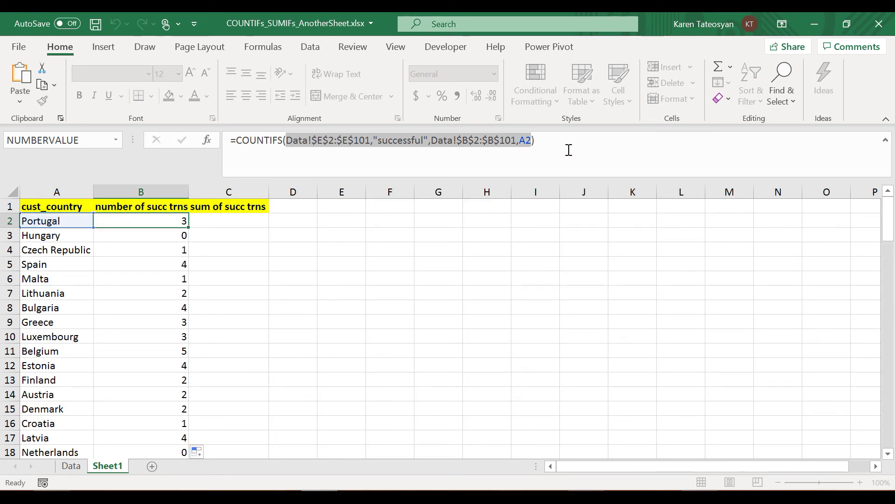
{"action": "key", "text": "Escape"}
- Begin a SUMIFS formula in C2 with data!c2:c101 as the sum range
{"action": "left_click", "coordinate": [230, 221]}
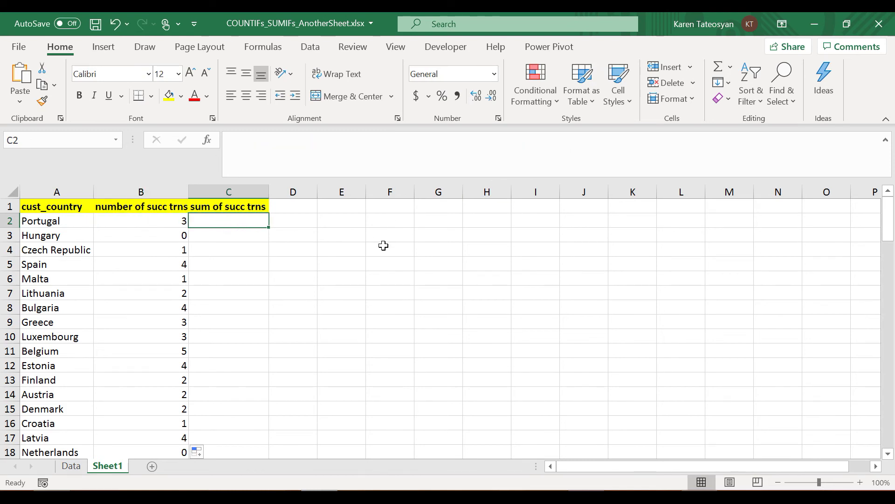
{"action": "type", "text": "=sumifi"}
{"action": "key", "text": "BackSpace"}
{"action": "key", "text": "BackSpace"}
{"action": "key", "text": "BackSpace"}
{"action": "type", "text": "ifs("}
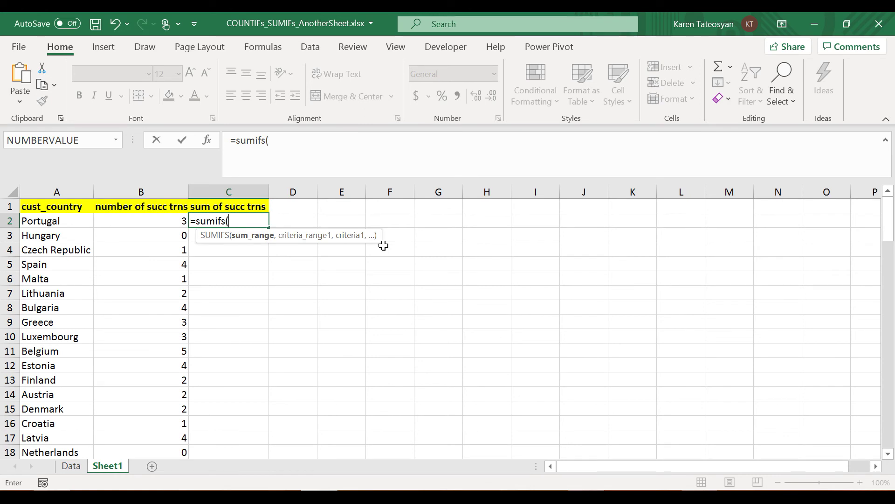
{"action": "left_click", "coordinate": [334, 154]}
{"action": "type", "text": "data"}
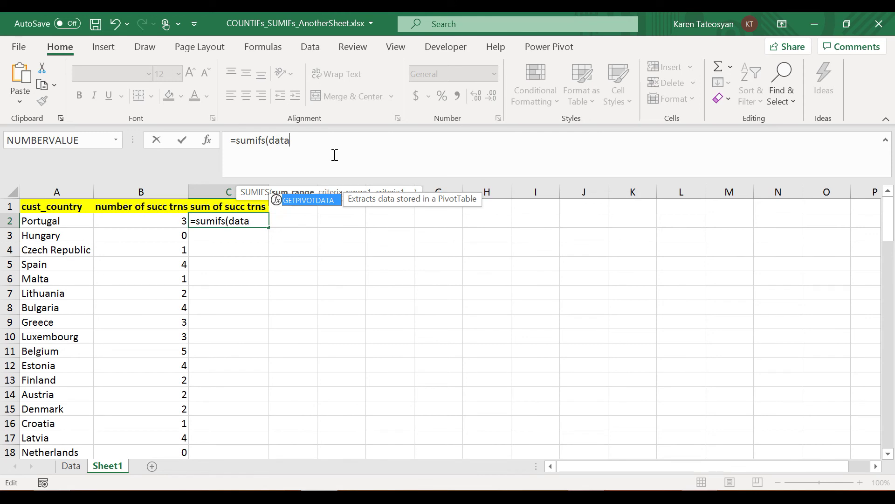
{"action": "type", "text": "!"}
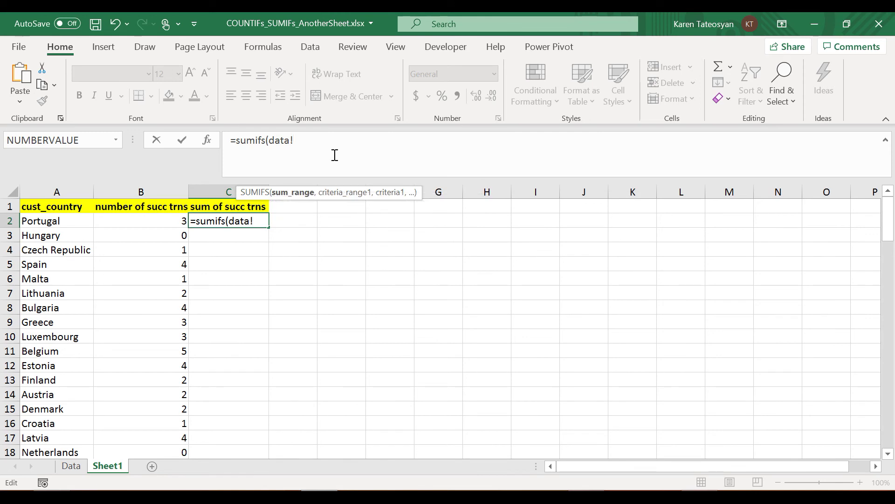
{"action": "type", "text": "c2:c10"}
- Make the sum range absolute as $C$2:$C$101 and complete the SUMIFS formula with the copied COUNTIFS arguments
{"action": "left_click_drag", "start_coordinate": [335, 144], "coordinate": [294, 146]}
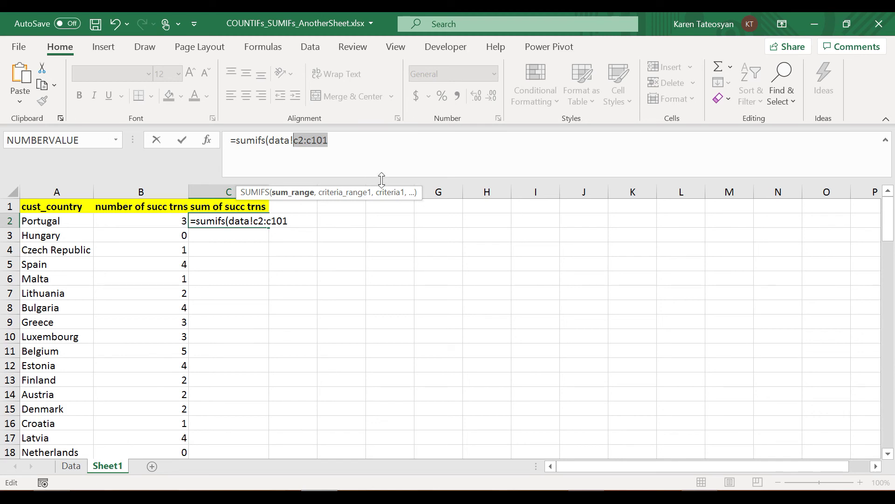
{"action": "key", "text": "F4"}
{"action": "left_click", "coordinate": [392, 153]}
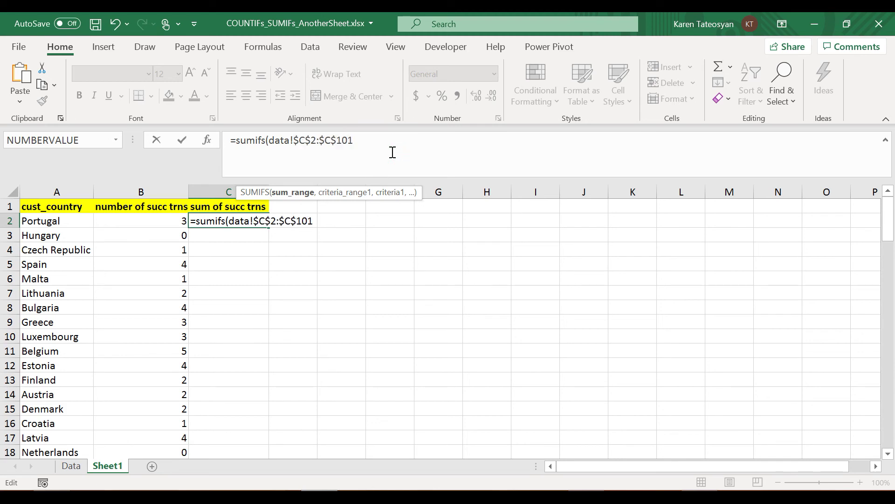
{"action": "type", "text": ","}
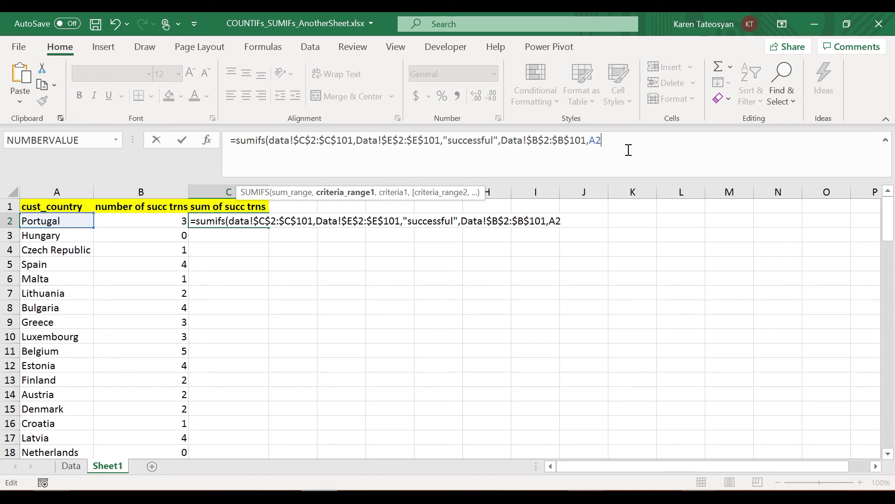
{"action": "type", "text": ")"}
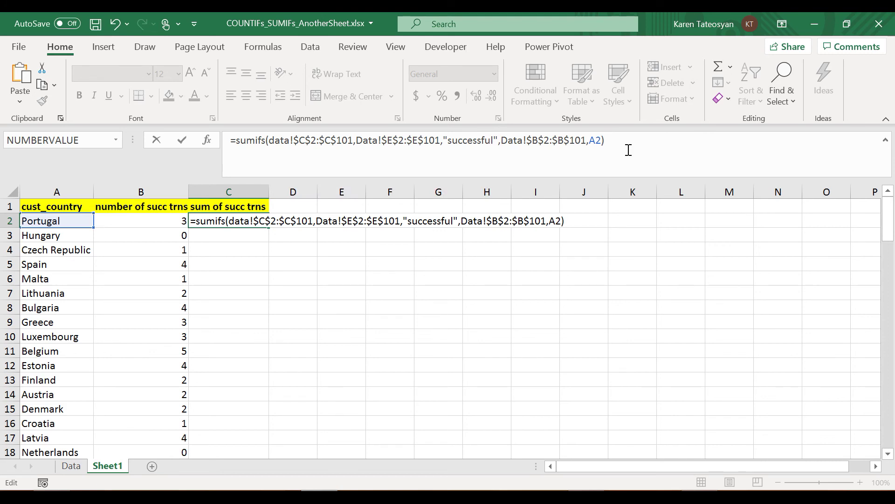
{"action": "key", "text": "Return"}
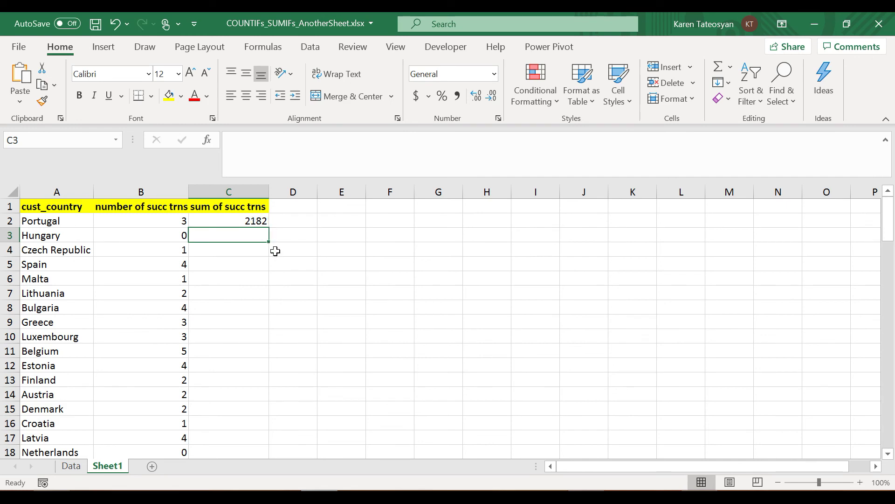
- Fill the SUMIFS formula from C2 down the sum of succ trns column for all countries
{"action": "left_click", "coordinate": [266, 224]}
{"action": "double_click", "coordinate": [268, 226]}
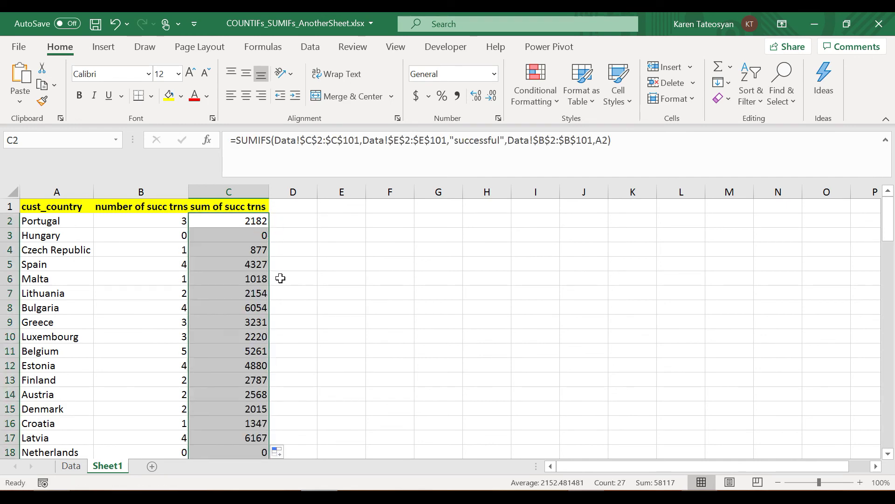
{"action": "scroll", "coordinate": [325, 298], "scroll_direction": "down", "scroll_amount": 5}
{"action": "scroll", "coordinate": [325, 299], "scroll_direction": "down", "scroll_amount": 3}
{"action": "scroll", "coordinate": [325, 299], "scroll_direction": "up", "scroll_amount": 8}
- Inspect Hungary's count and sum formulas in B3 and C3 and its country name in A3
{"action": "left_click", "coordinate": [171, 235]}
{"action": "left_click", "coordinate": [229, 237]}
{"action": "left_click", "coordinate": [169, 236]}
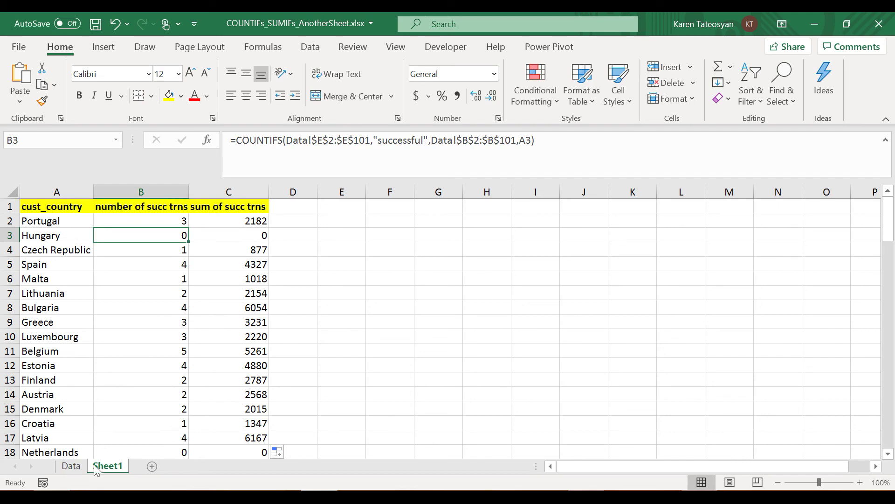
{"action": "left_click", "coordinate": [67, 237]}
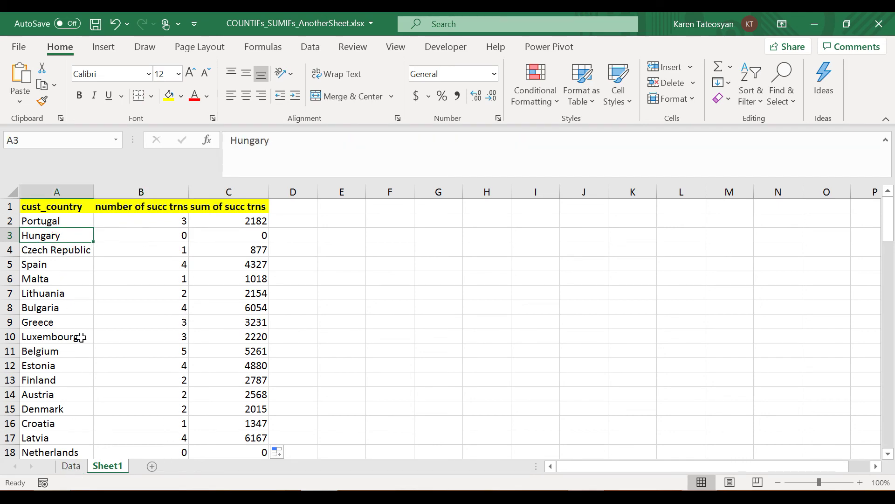
- Turn on filtering for the header row of the Data sheet, starting from the cust_country header
{"action": "left_click", "coordinate": [70, 465]}
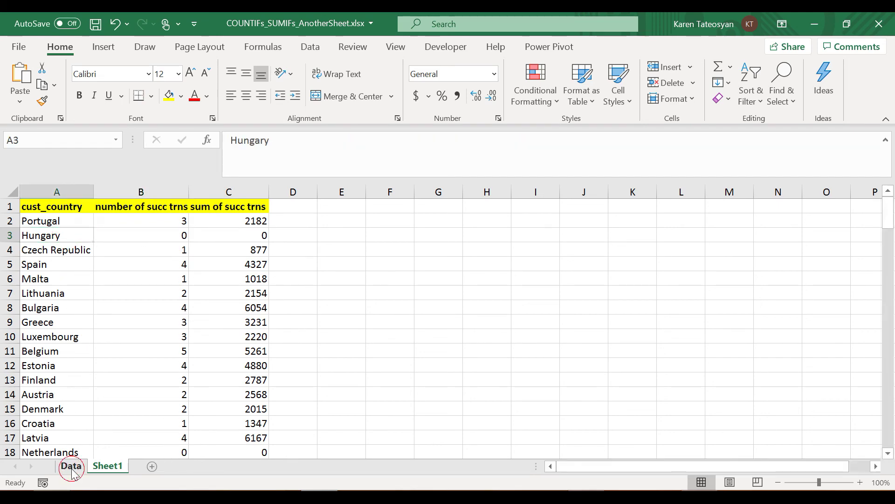
{"action": "left_click", "coordinate": [155, 302]}
{"action": "left_click", "coordinate": [140, 213]}
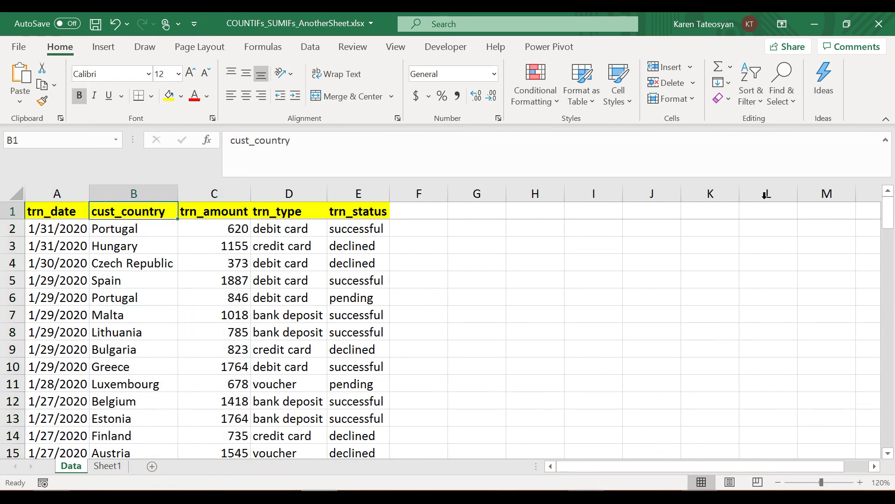
{"action": "left_click", "coordinate": [751, 86]}
{"action": "left_click", "coordinate": [767, 184]}
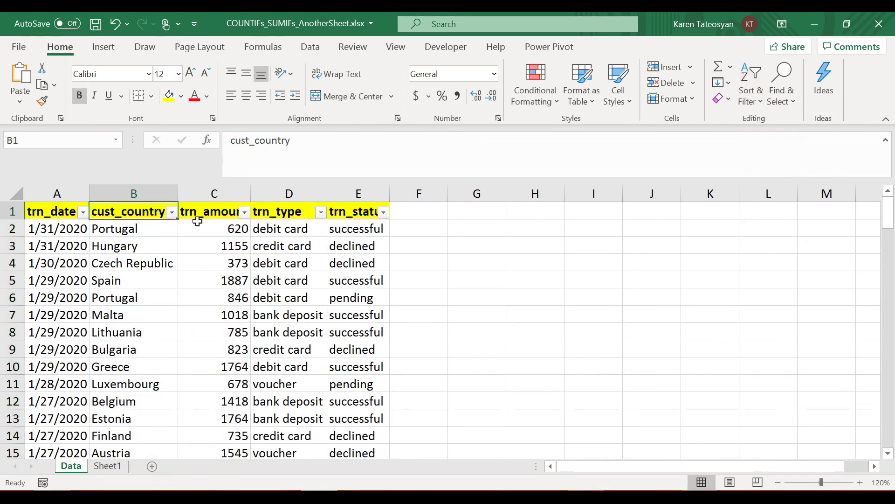
- Search the cust_country filter for "hung" and show only the Hungary rows
{"action": "left_click", "coordinate": [172, 212]}
{"action": "left_click", "coordinate": [215, 338]}
{"action": "left_click", "coordinate": [225, 322]}
{"action": "type", "text": "hung"}
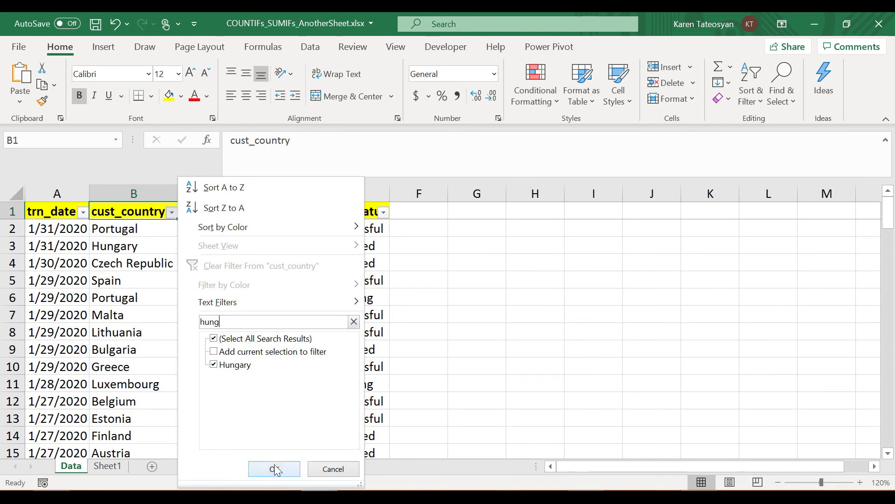
{"action": "left_click", "coordinate": [275, 469]}
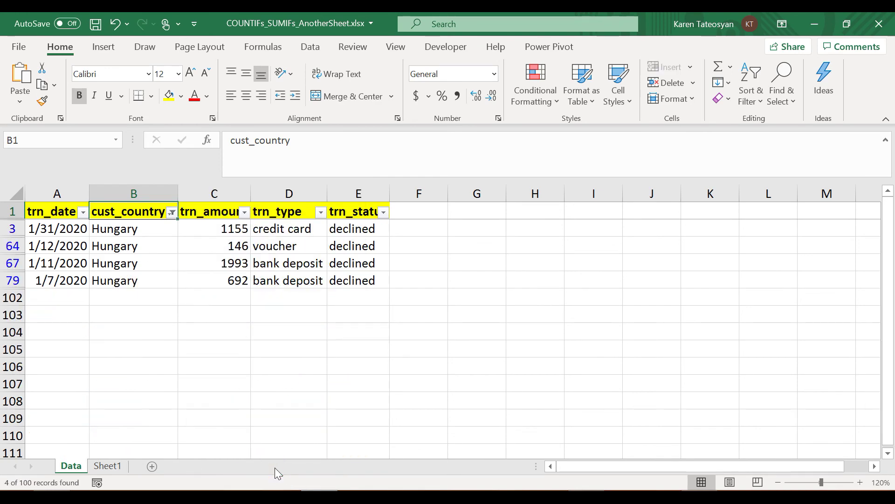
- Check the trn_status values of the filtered Hungary rows, then clear the filter and return to Sheet1
{"action": "left_click_drag", "start_coordinate": [368, 229], "coordinate": [367, 278]}
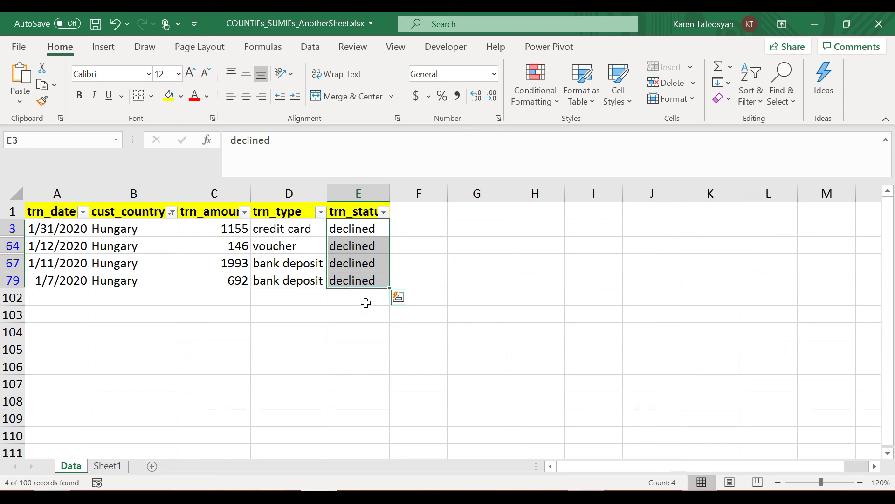
{"action": "left_click", "coordinate": [752, 88]}
{"action": "left_click", "coordinate": [770, 185]}
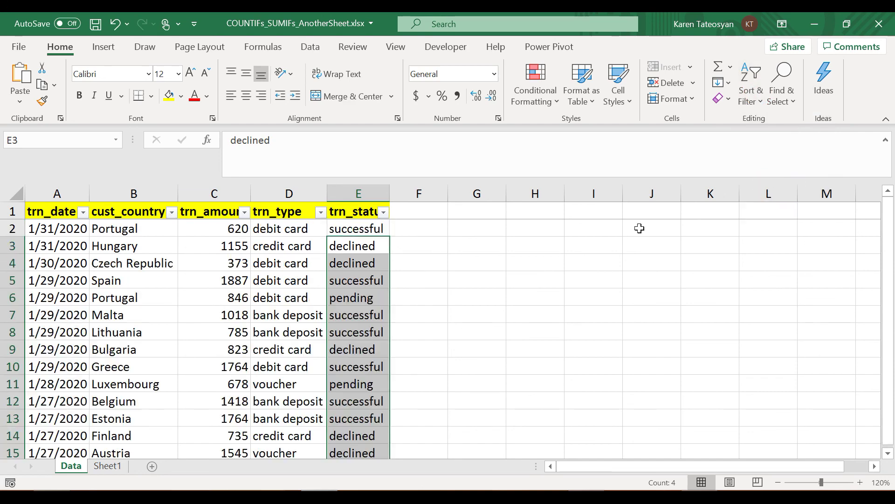
{"action": "left_click", "coordinate": [108, 466]}
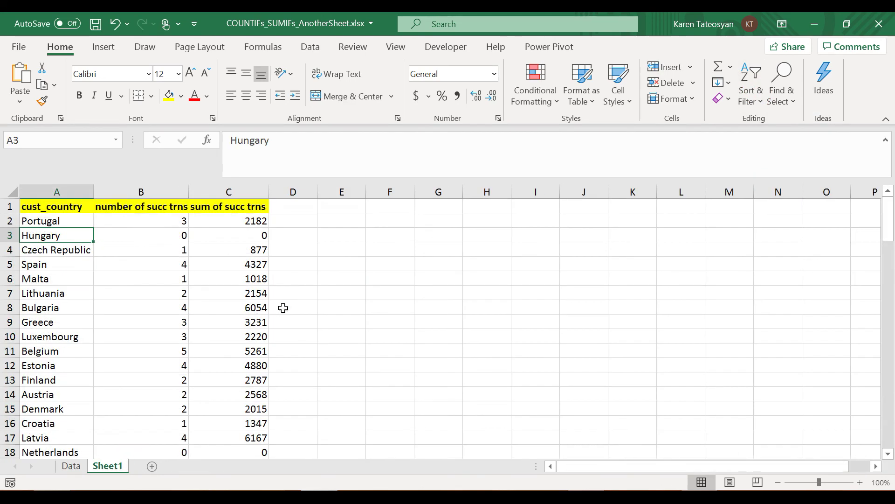